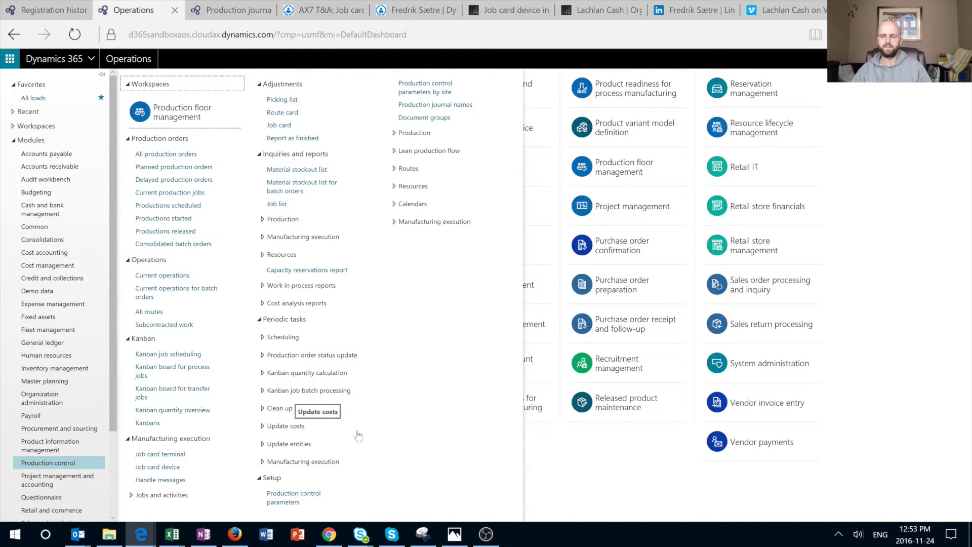
# Step: Switch to the organicax.com blog post about the job card device
pyautogui.click(509, 10)
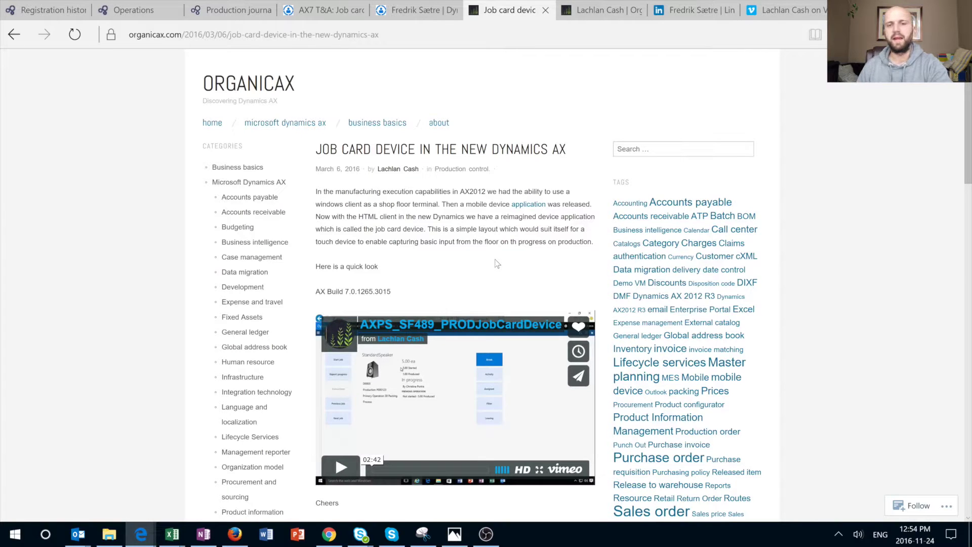
# Step: Browse the author's Vimeo, Dynamics AX Tips and LinkedIn pages, ending on 'AX7 T&A: Job card device'
pyautogui.hotkey('ctrl', '9')
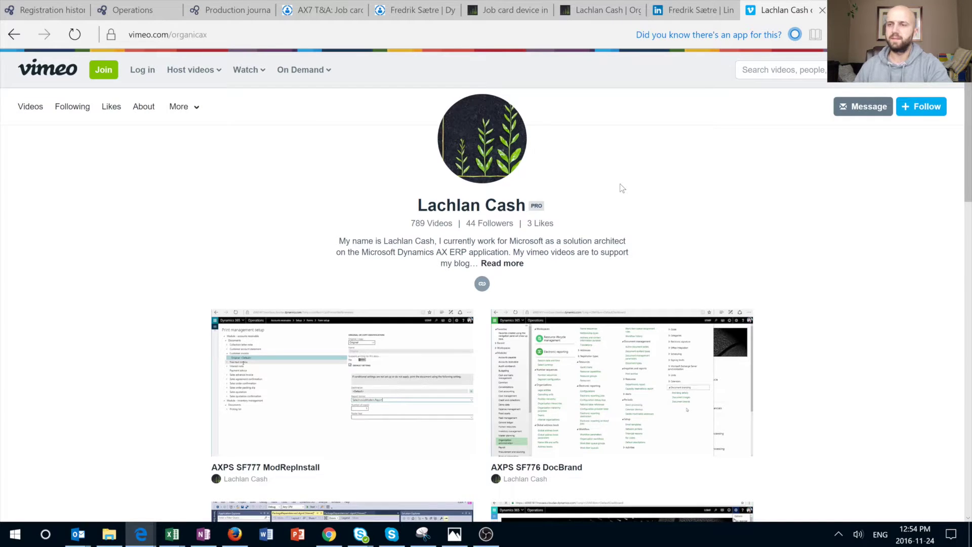
pyautogui.hotkey('ctrl', '5')
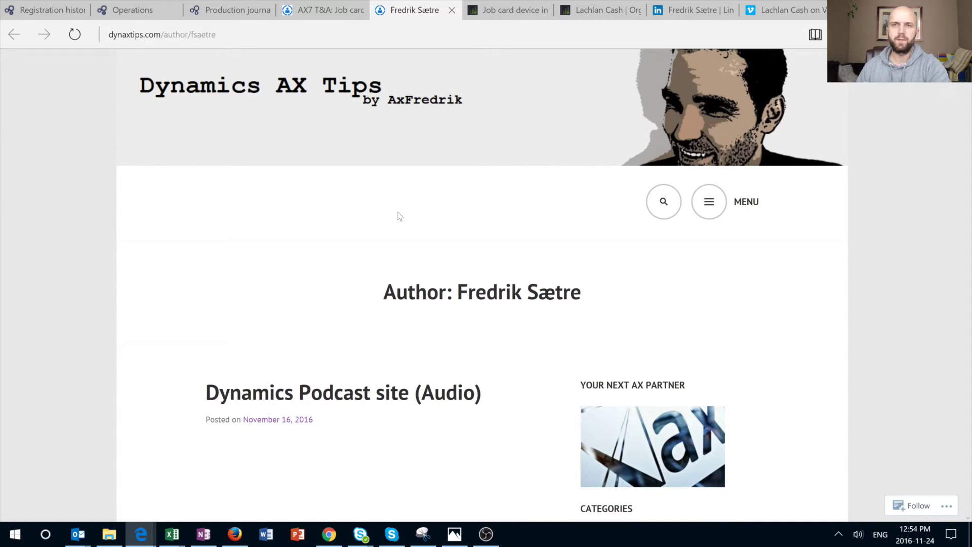
pyautogui.click(693, 10)
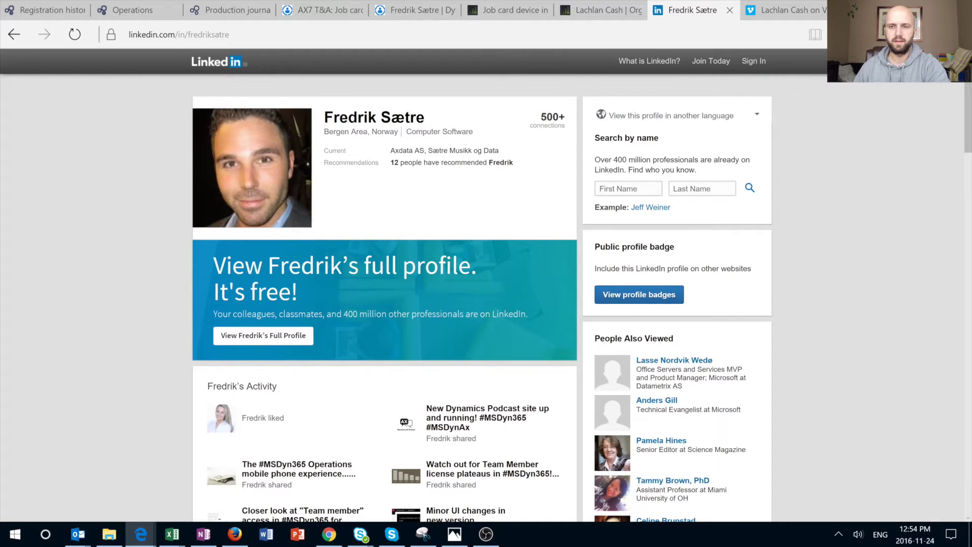
pyautogui.scroll(-2, 683, 191)
pyautogui.scroll(2, 683, 191)
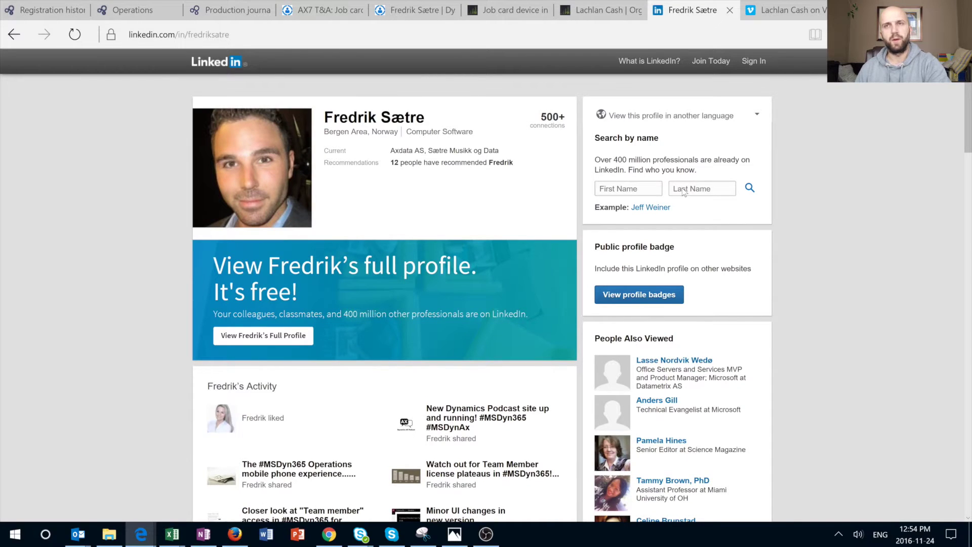
pyautogui.hotkey('ctrl', '4')
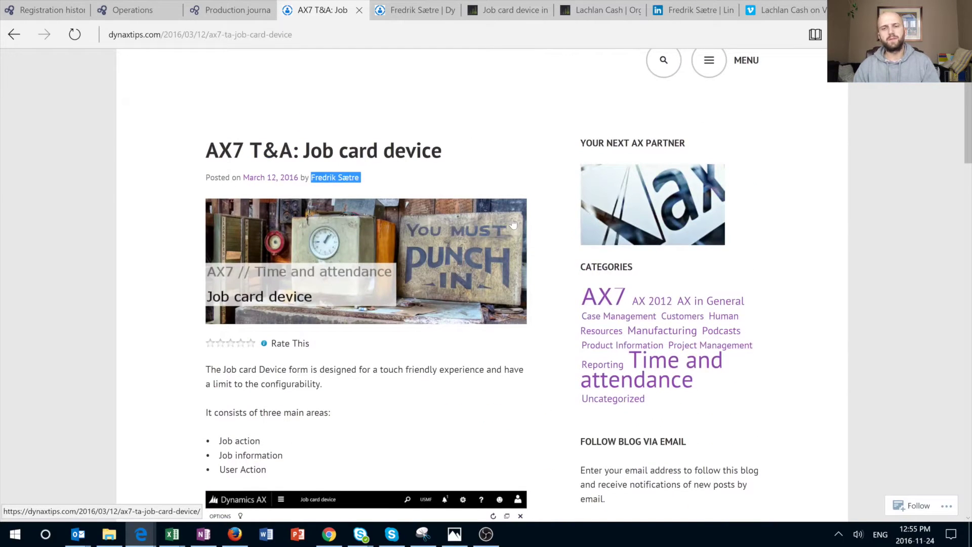
# Step: Scroll the post down to the Configure job card screenshot, then return to Dynamics 365
pyautogui.scroll(-8, 569, 227)
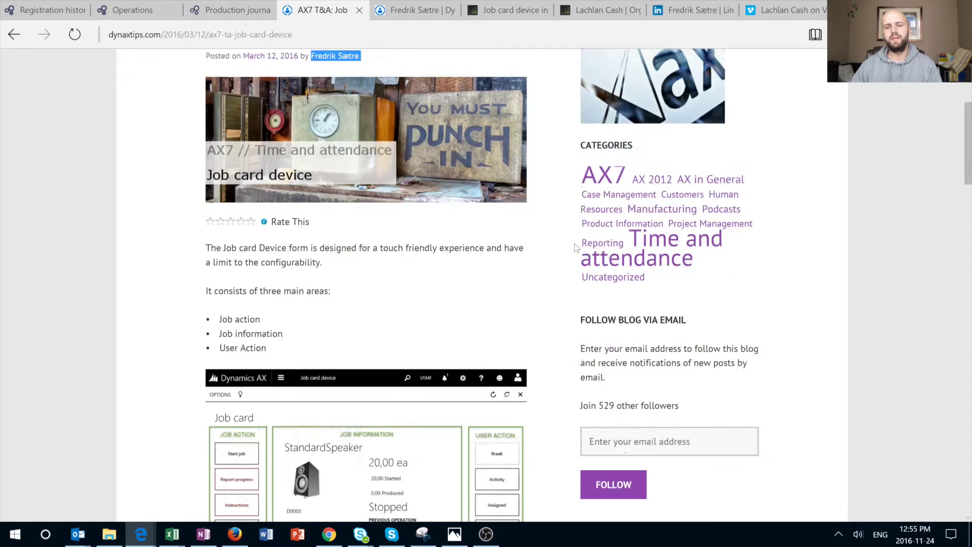
pyautogui.scroll(-5, 574, 255)
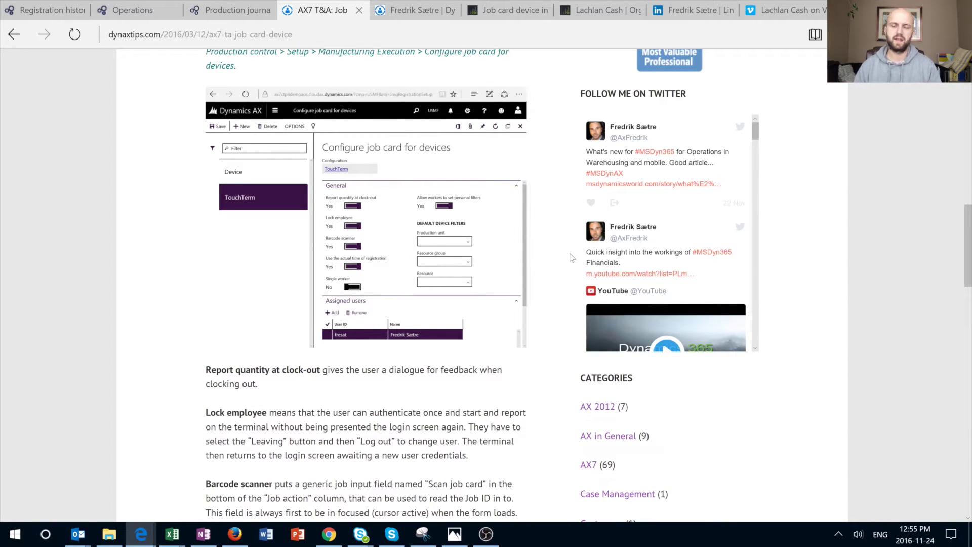
pyautogui.click(133, 10)
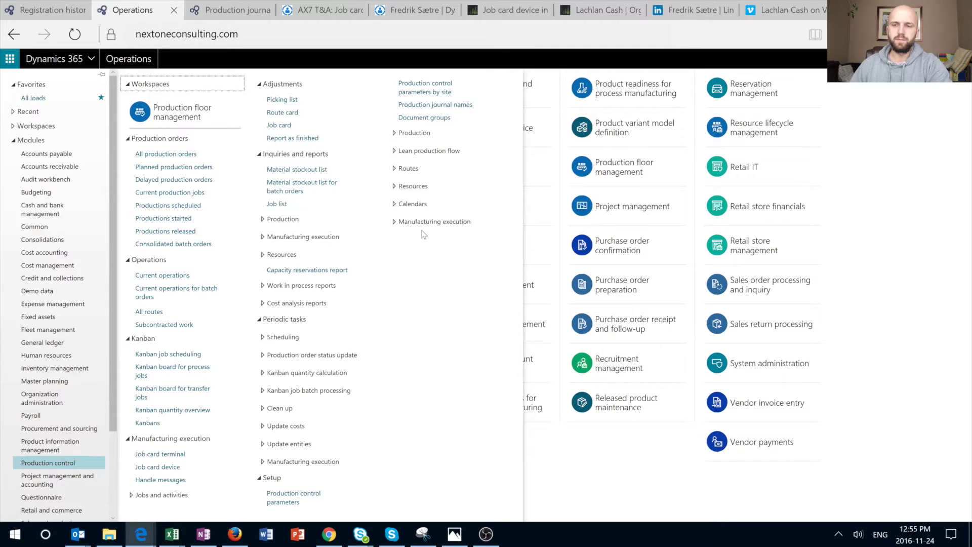
# Step: Open Setup > Manufacturing execution > Configure job card for devices and select an assigned user
pyautogui.click(432, 222)
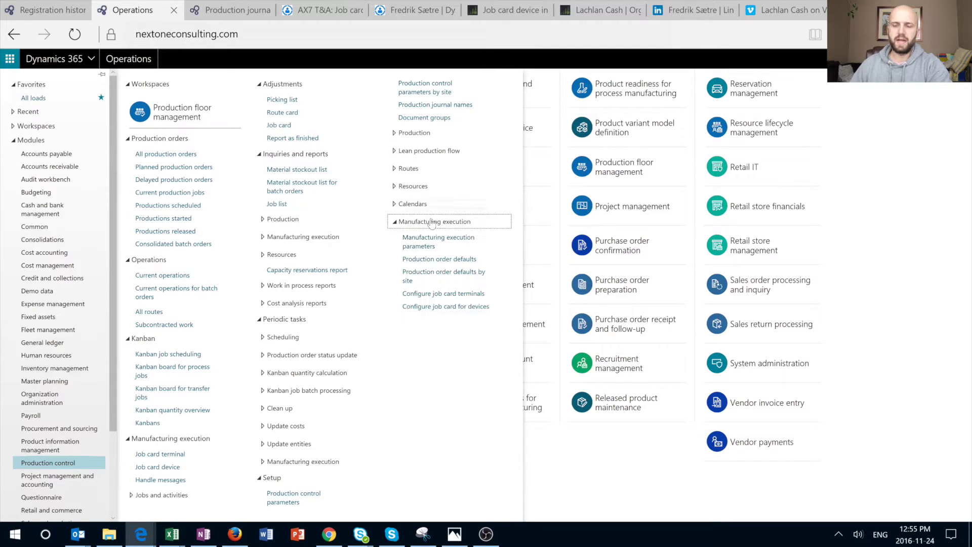
pyautogui.click(438, 308)
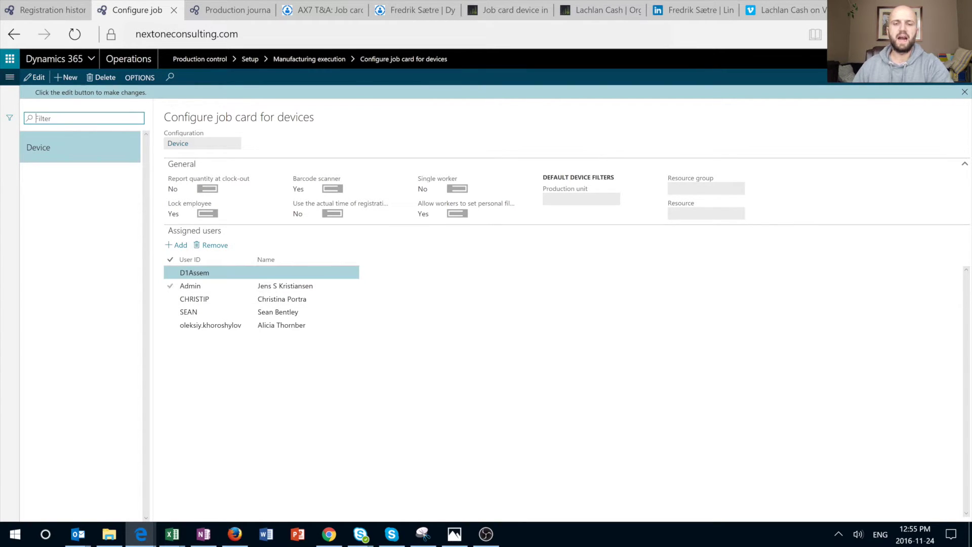
pyautogui.click(236, 325)
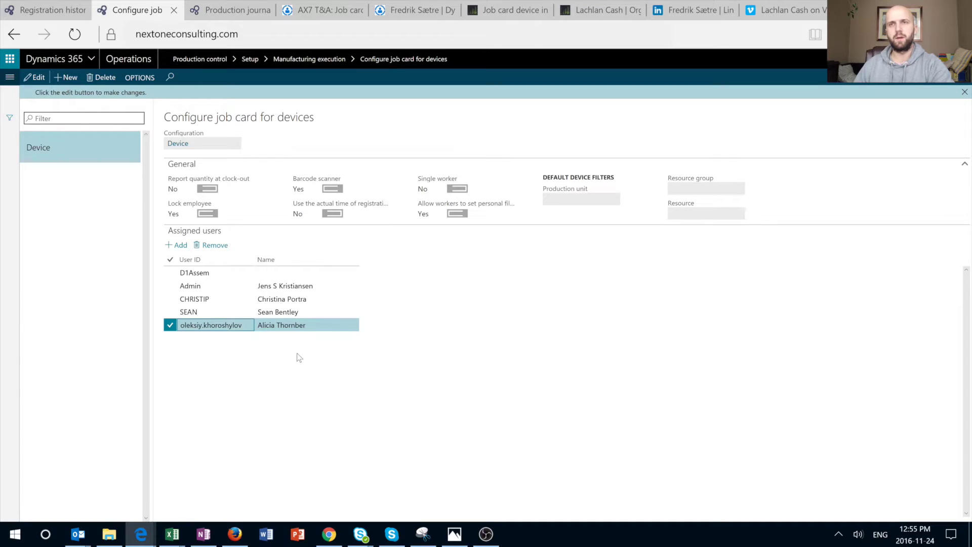
# Step: Put the Device job card configuration into edit mode
pyautogui.press('F2')
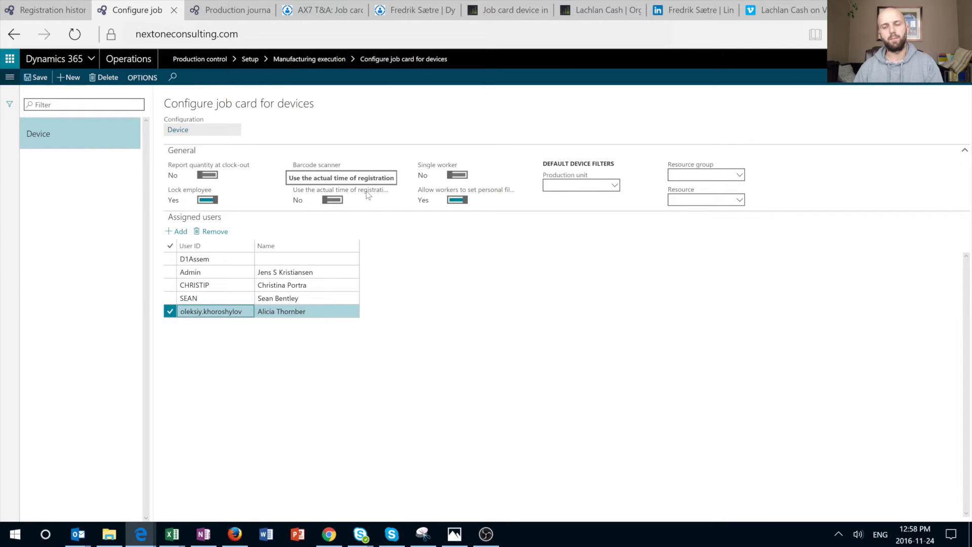
# Step: Read the blog's description of the device settings, then move on to the Registration history list
pyautogui.hotkey('ctrl', '4')
pyautogui.scroll(-1, 486, 284)
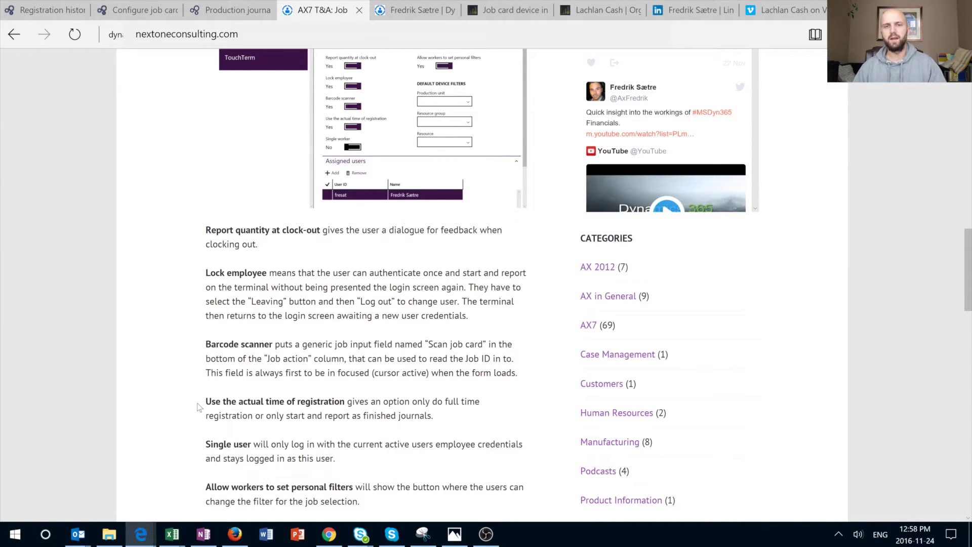
pyautogui.hotkey('ctrl', 'shift', 'Tab')
pyautogui.hotkey('ctrl', 'shift', 'Tab')
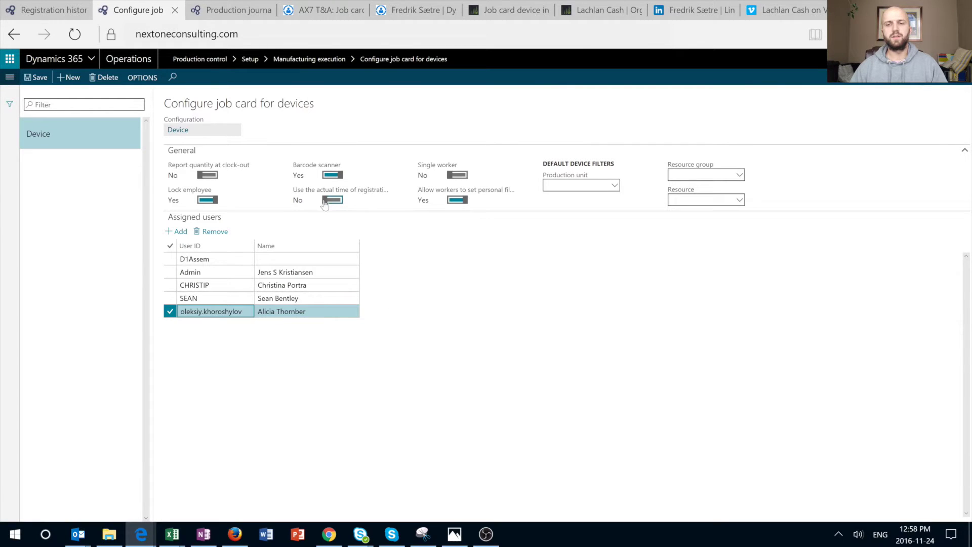
pyautogui.hotkey('ctrl', 'shift', 'Tab')
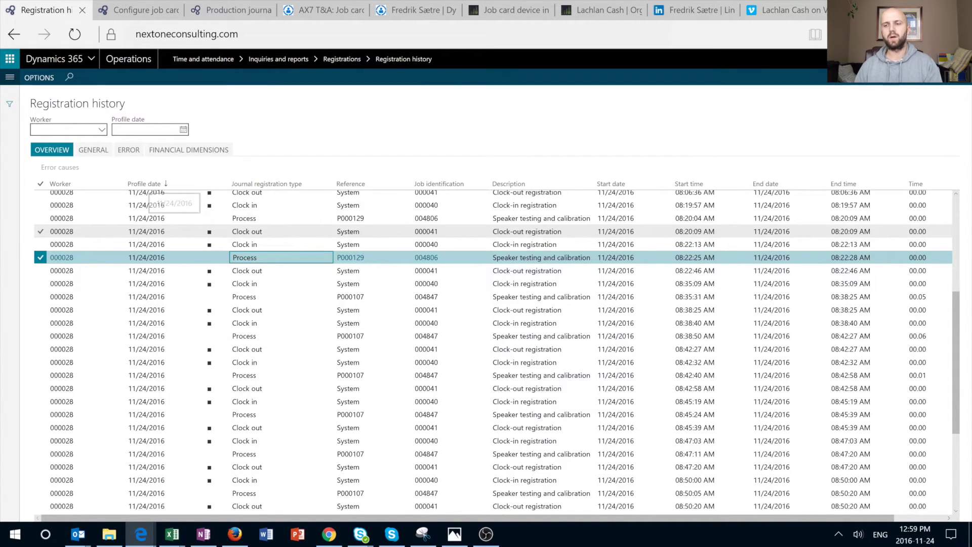
# Step: Select the 08:35 clock-in through 08:38:25 clock-out registrations, then return to Configure job card
pyautogui.press('Down')
pyautogui.press('Down')
pyautogui.hotkey('shift', 'Down')
pyautogui.hotkey('shift', 'Down')
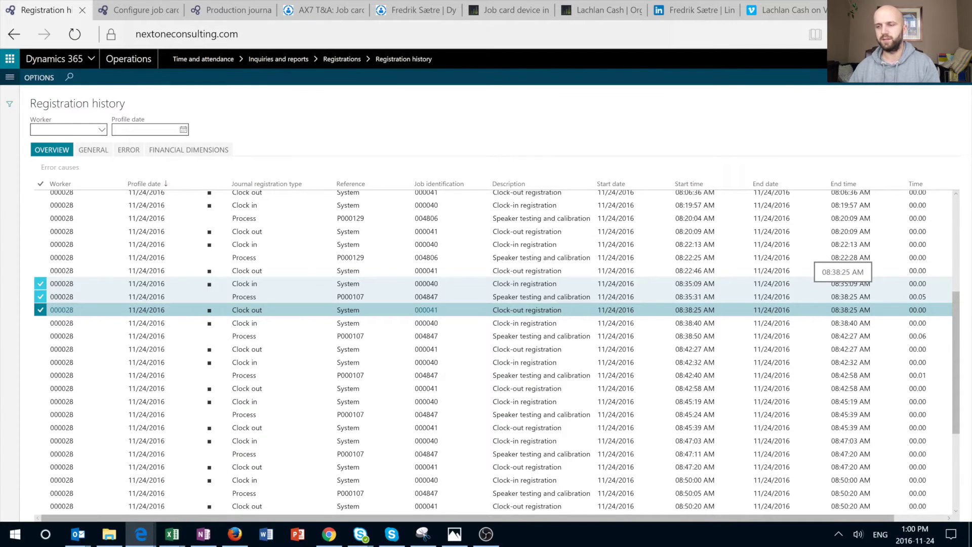
pyautogui.hotkey('ctrl', 'Tab')
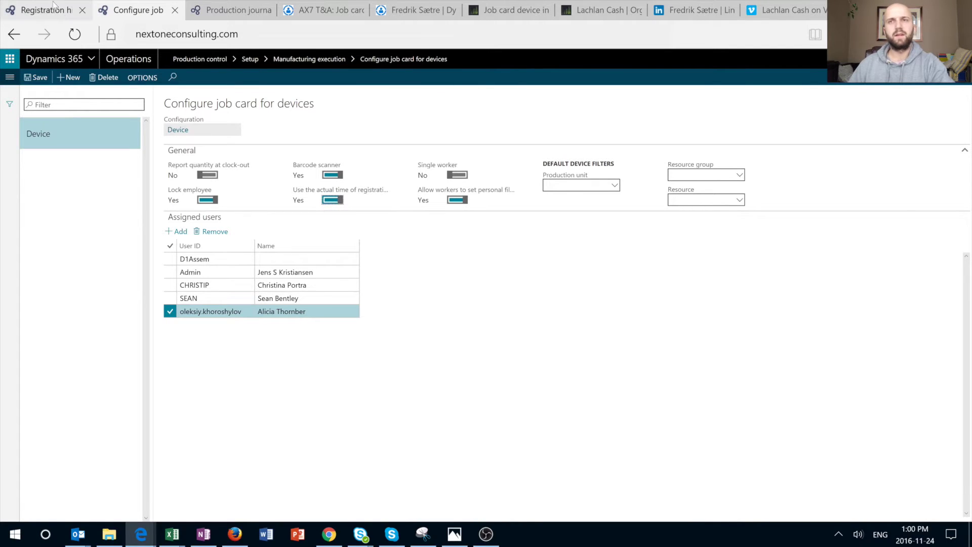
# Step: Return to Registration history to compare the 08:22 clock-in, process and clock-out rows
pyautogui.moveTo(51, 4)
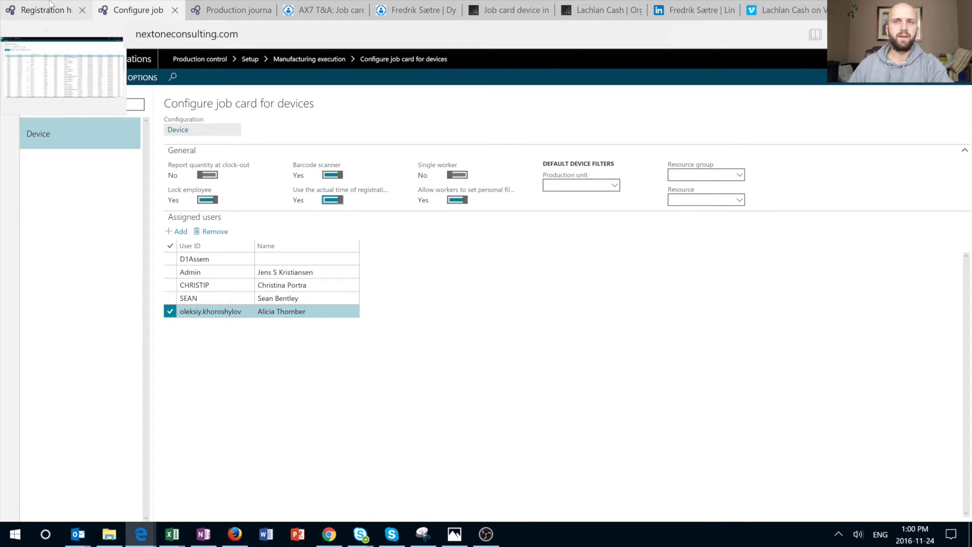
pyautogui.click(51, 4)
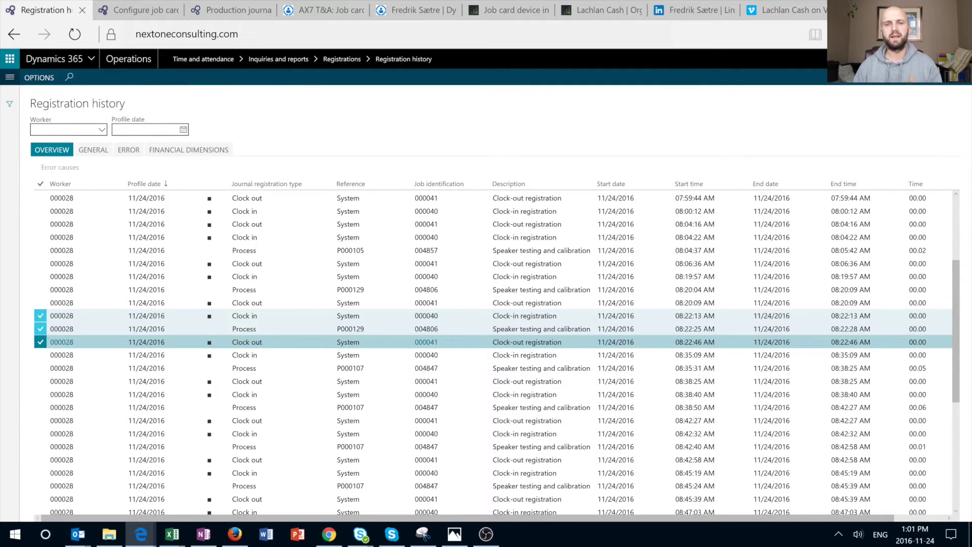
# Step: Switch back to the Configure job card for devices page
pyautogui.click(136, 11)
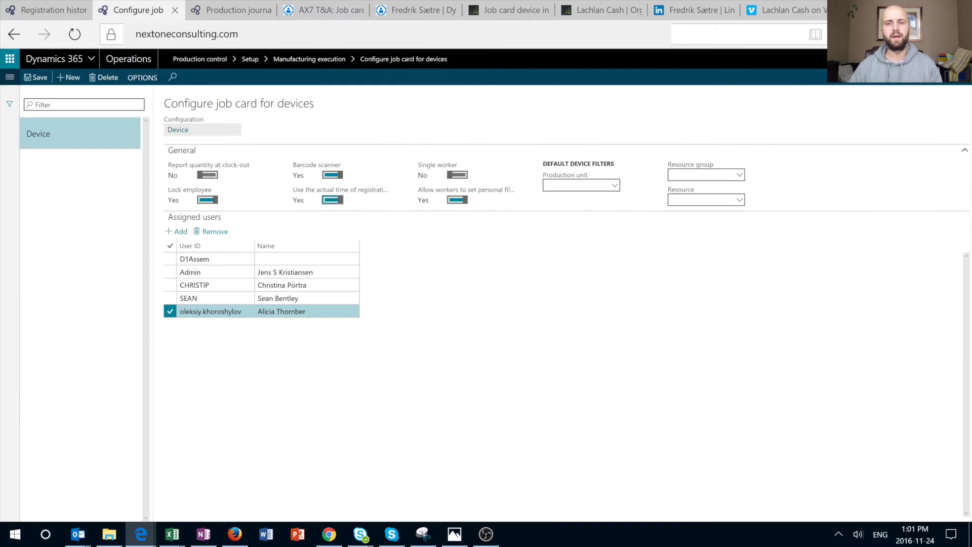
# Step: Set 'Use the actual time of registration' to No and review the Resource group filter options
pyautogui.click(330, 202)
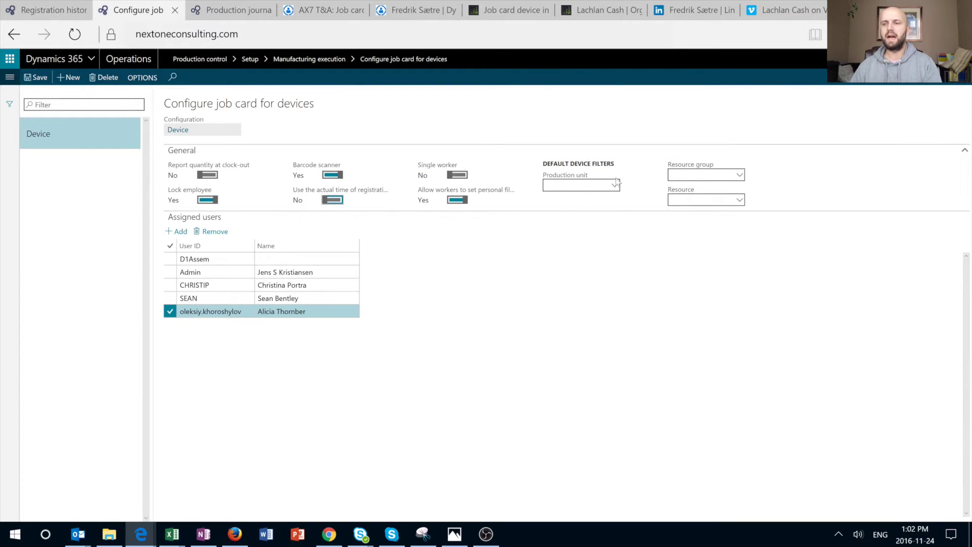
pyautogui.click(739, 176)
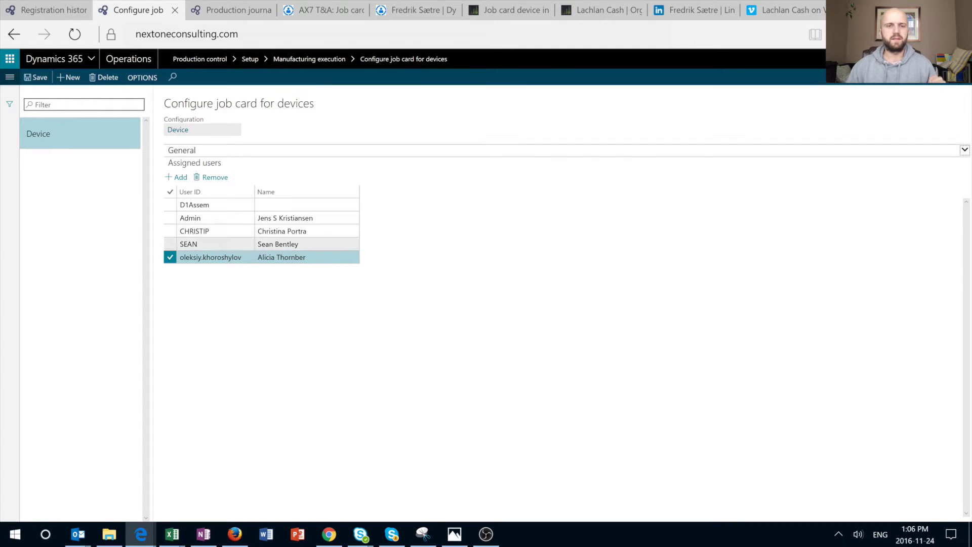
pyautogui.click(8, 81)
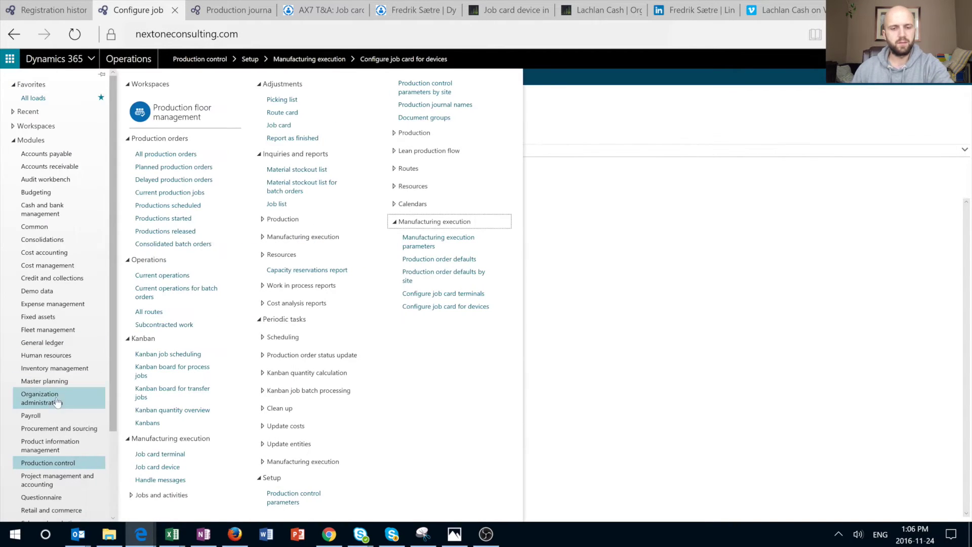
# Step: Log in to the job card device with the worker's badge ID, giving Doctor's appointment as absence reason
pyautogui.click(160, 467)
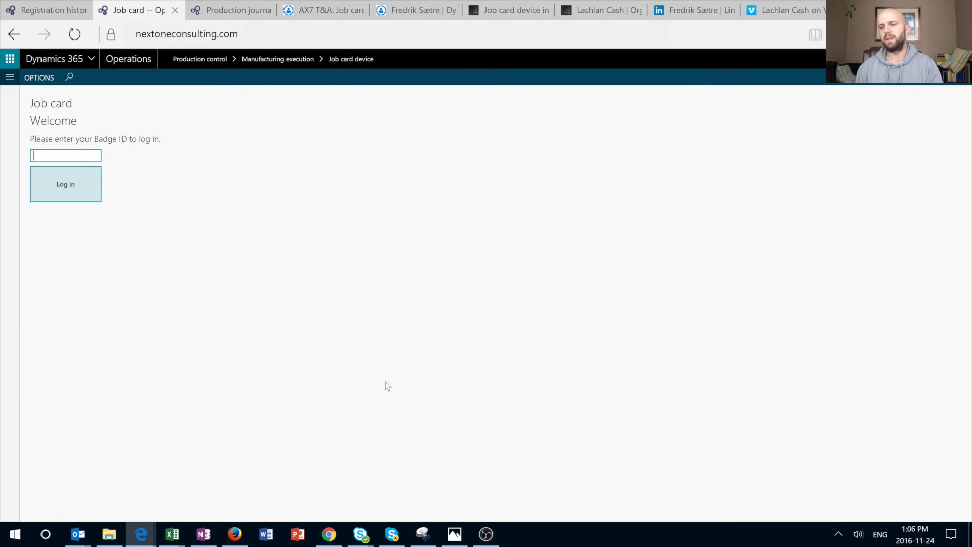
pyautogui.write('12345')
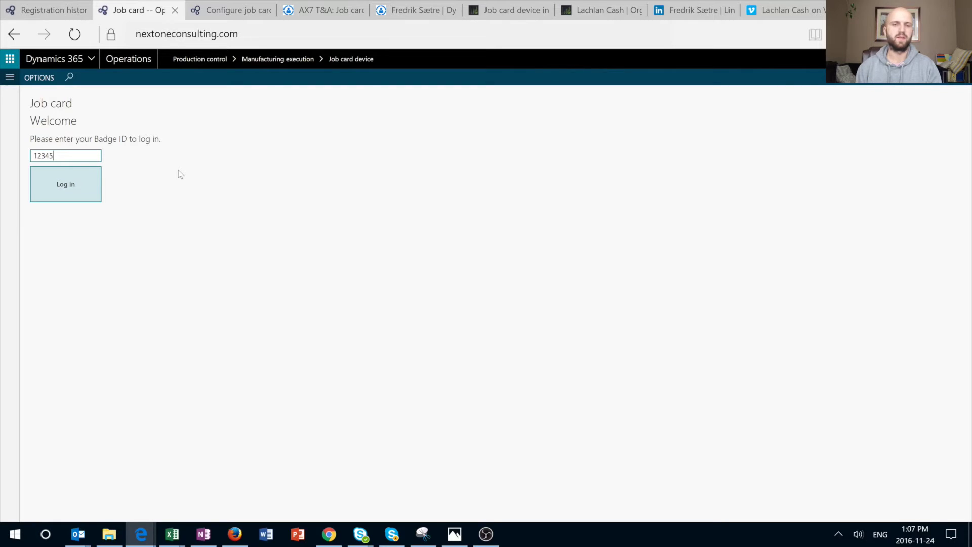
pyautogui.click(62, 186)
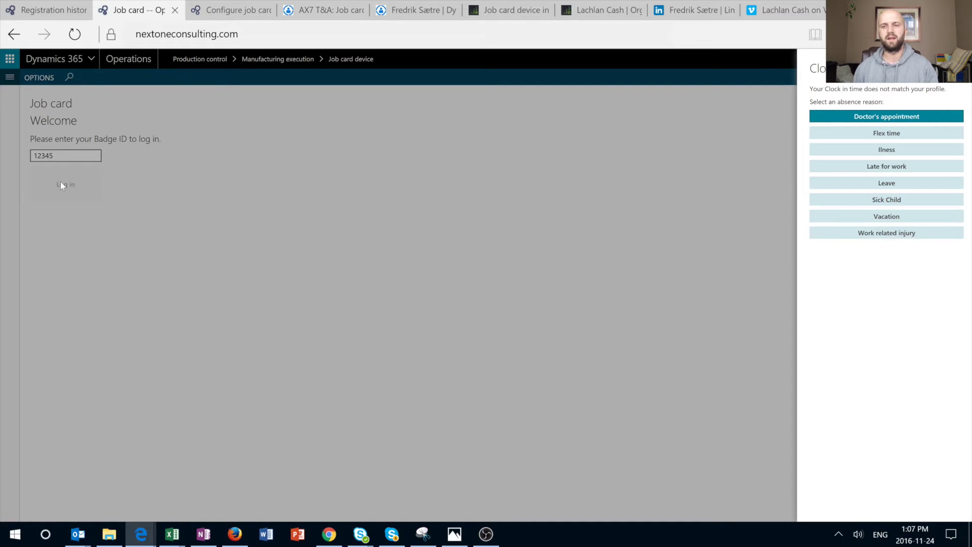
pyautogui.click(931, 117)
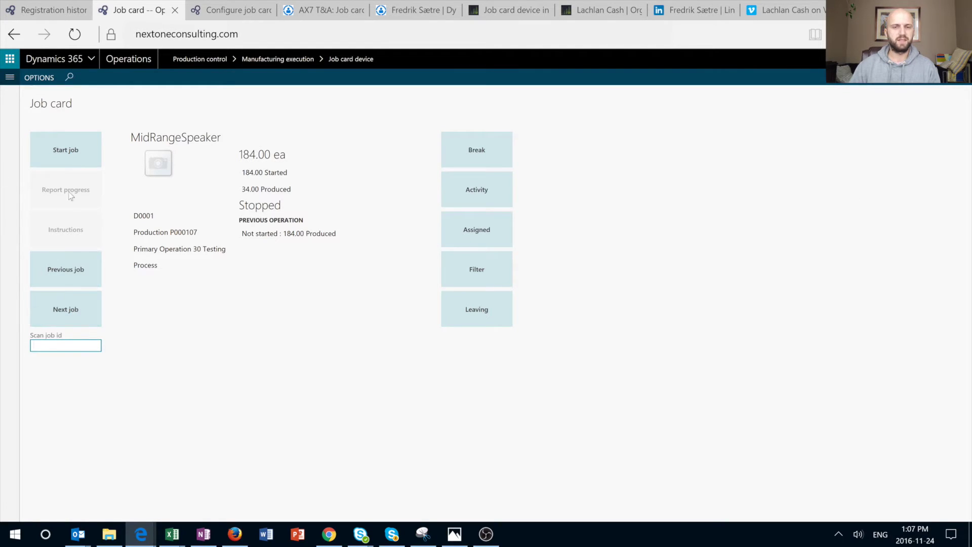
# Step: Step to the previous and next jobs, start the MidRangeSpeaker testing job, then return to configuration
pyautogui.click(84, 272)
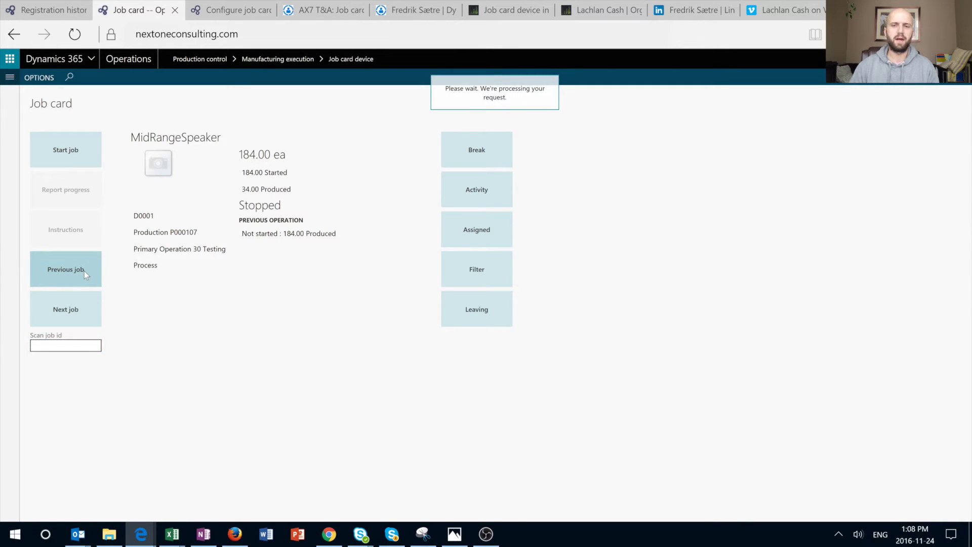
pyautogui.click(83, 307)
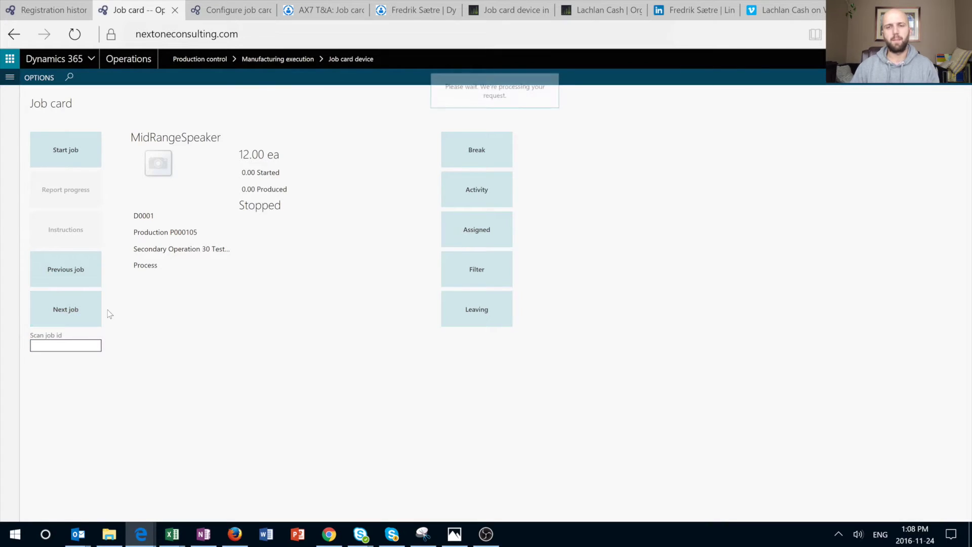
pyautogui.click(81, 151)
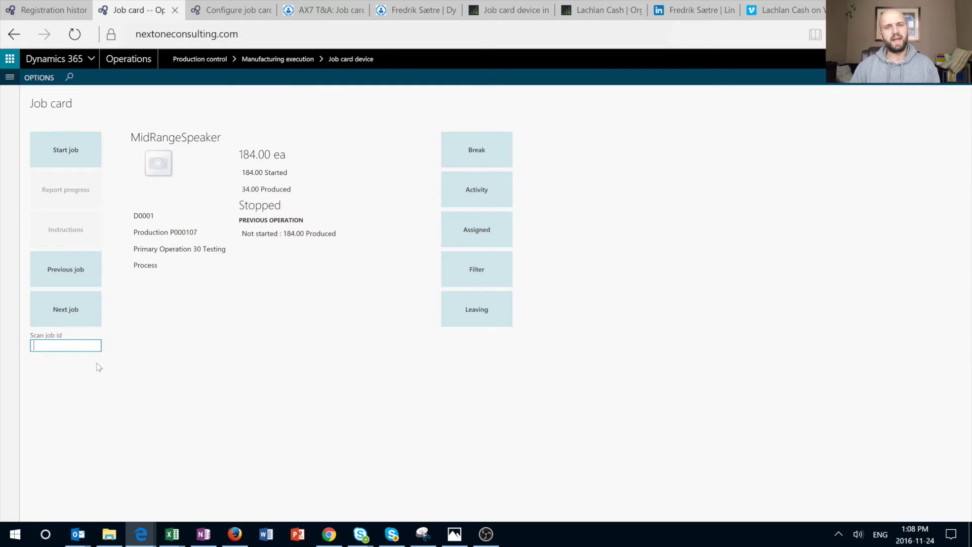
pyautogui.click(230, 10)
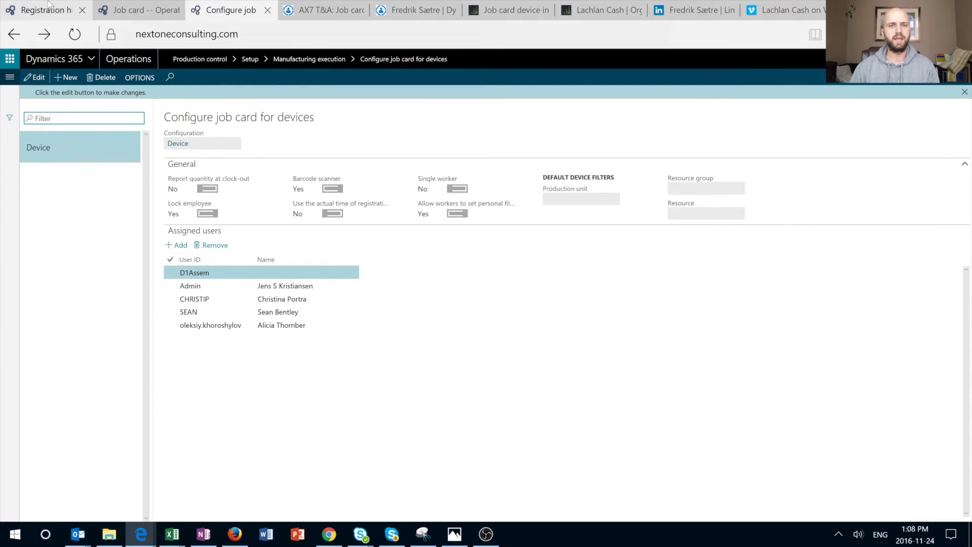
# Step: Go back to the job card showing the MidRangeSpeaker Operation 30 job for P000107
pyautogui.click(131, 9)
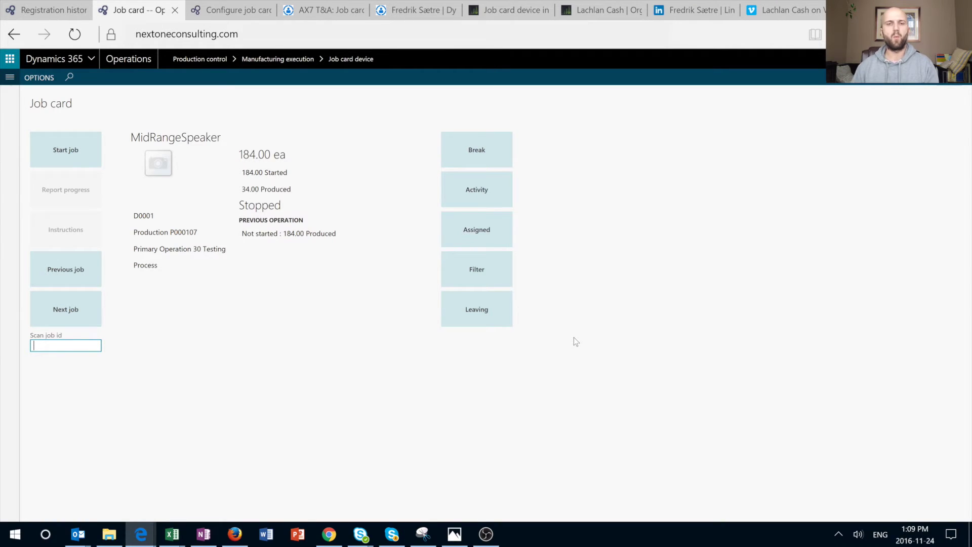
# Step: Show break types, inspect LunchBrk's Break category in Indirect activities, then view registration history
pyautogui.click(499, 157)
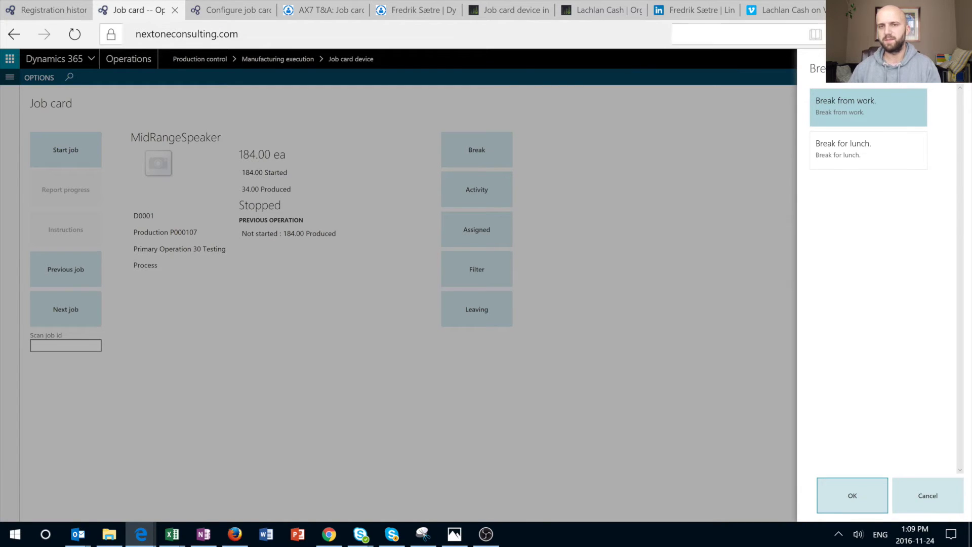
pyautogui.click(266, 6)
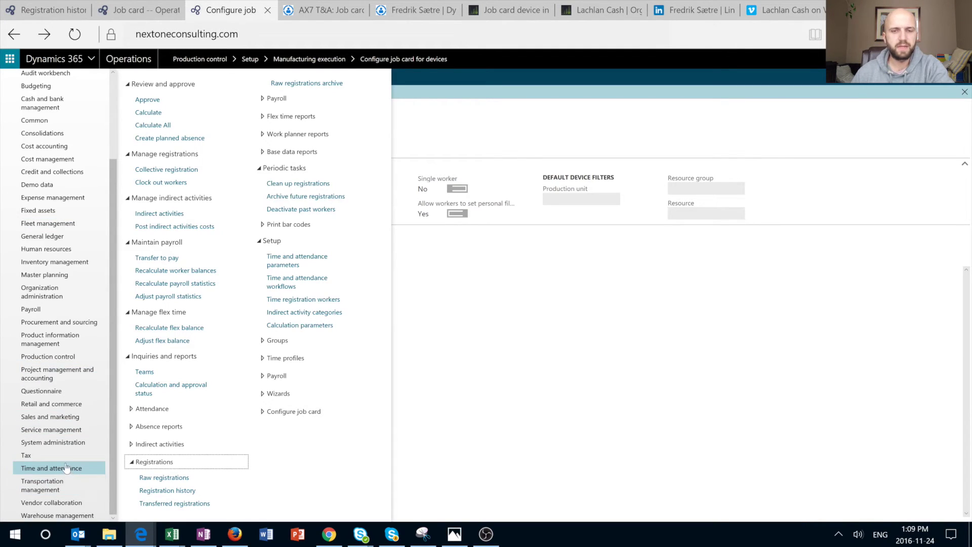
pyautogui.click(177, 216)
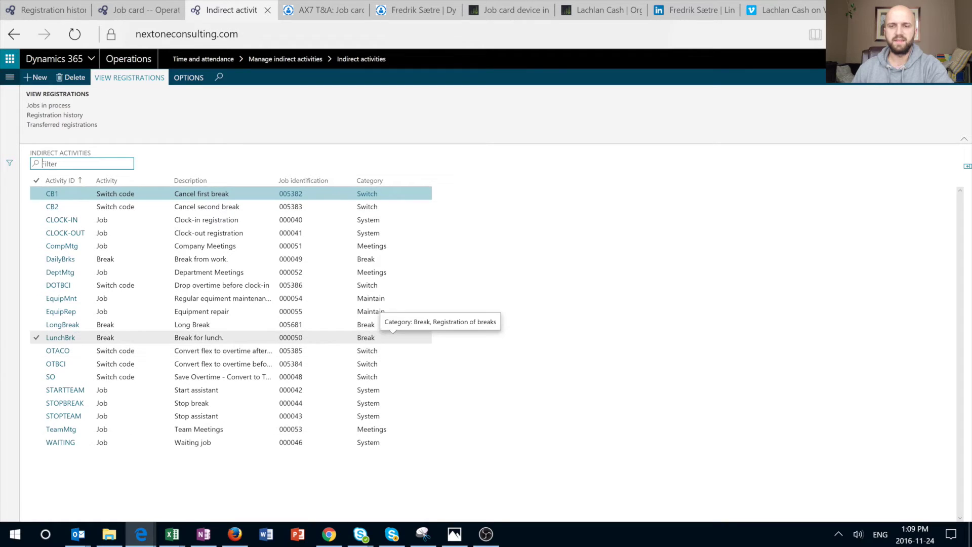
pyautogui.click(393, 337)
pyautogui.click(366, 337)
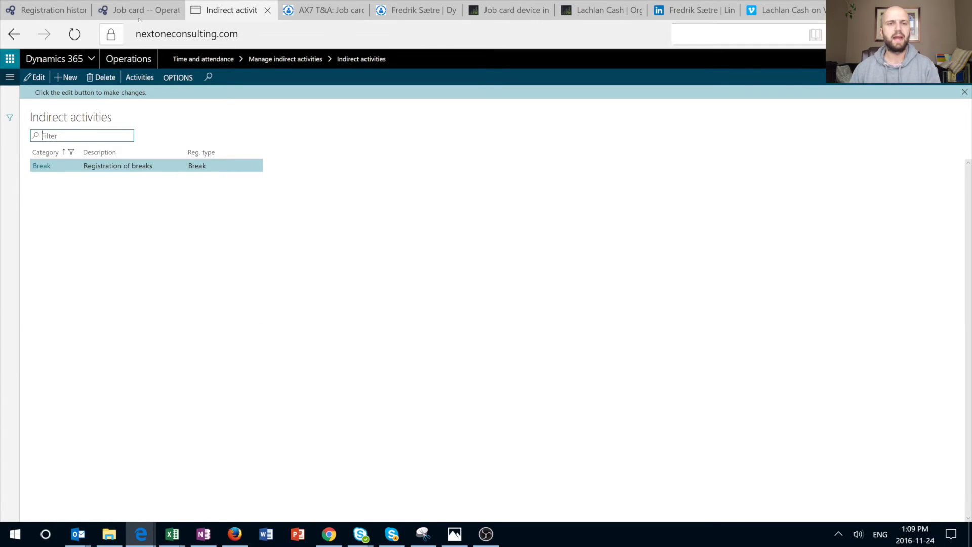
pyautogui.click(50, 10)
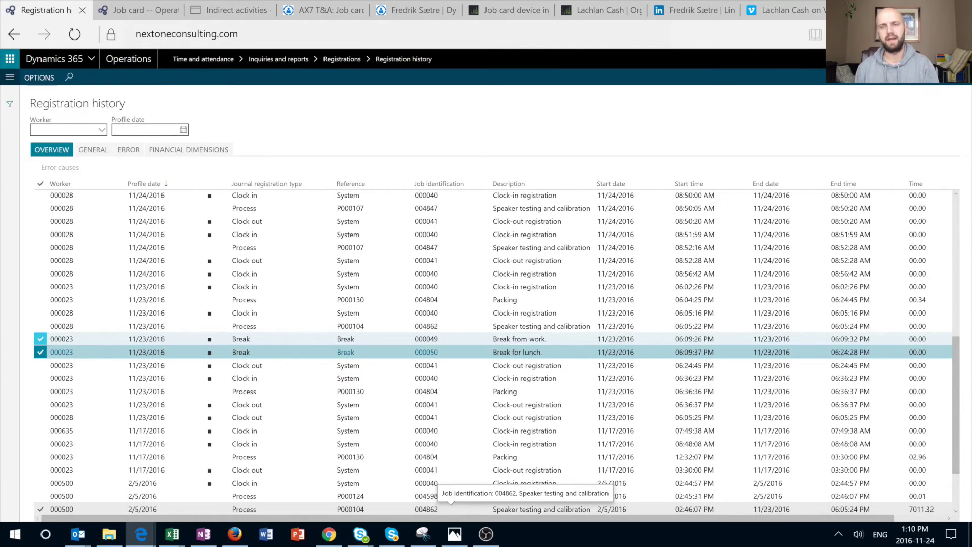
# Step: On the job card, list the startable activities: company, department and team meetings, equipment maintenance and repair
pyautogui.hotkey('ctrl', 'Tab')
pyautogui.click(493, 198)
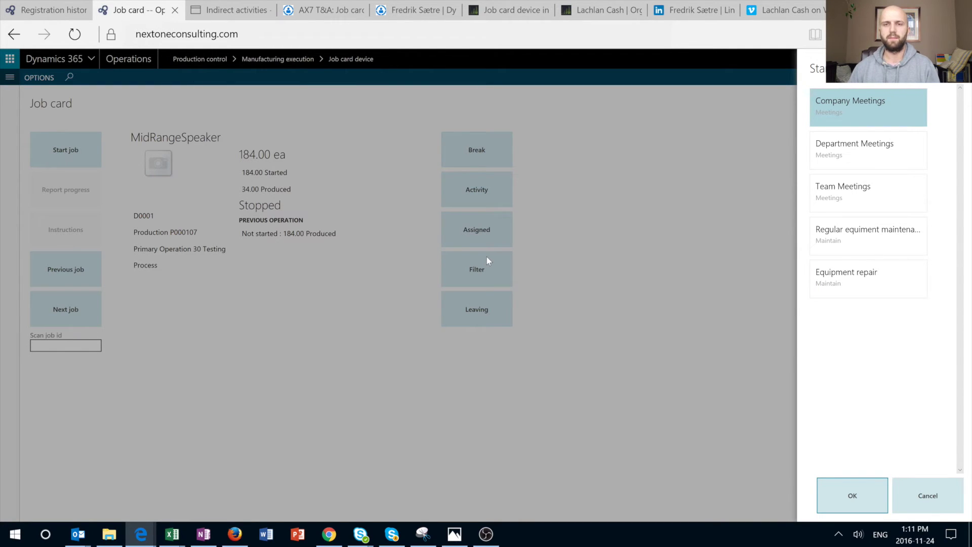
# Step: Review TeamMtg, DeptMtg, CompMtg, EquipRep and EquipMnt indirect activities, then return to the job card
pyautogui.click(222, 12)
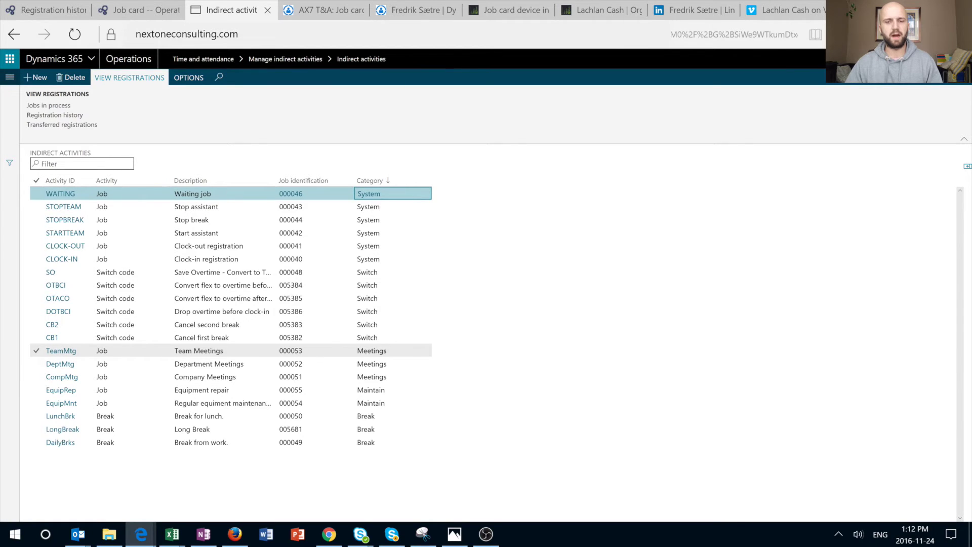
pyautogui.click(199, 351)
pyautogui.click(209, 363)
pyautogui.click(205, 377)
pyautogui.click(203, 390)
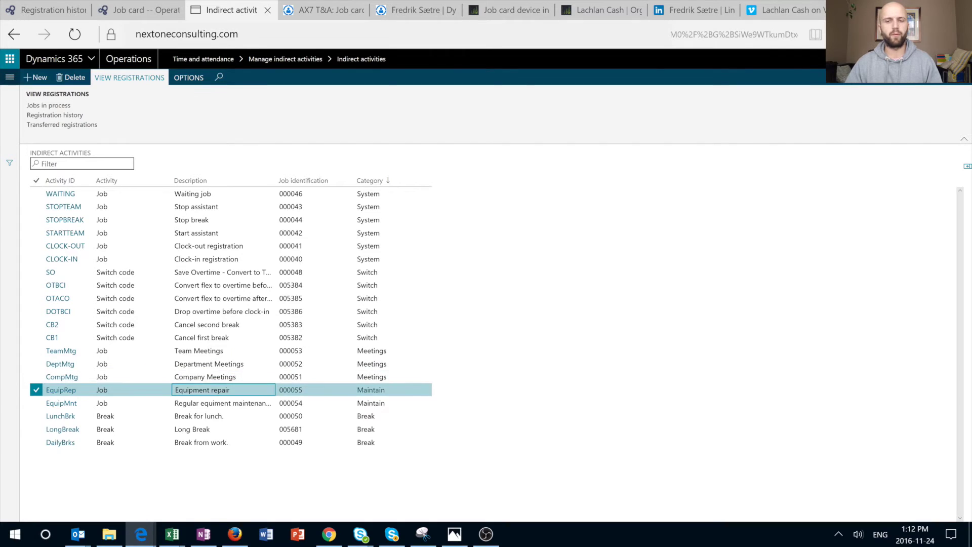
pyautogui.click(222, 403)
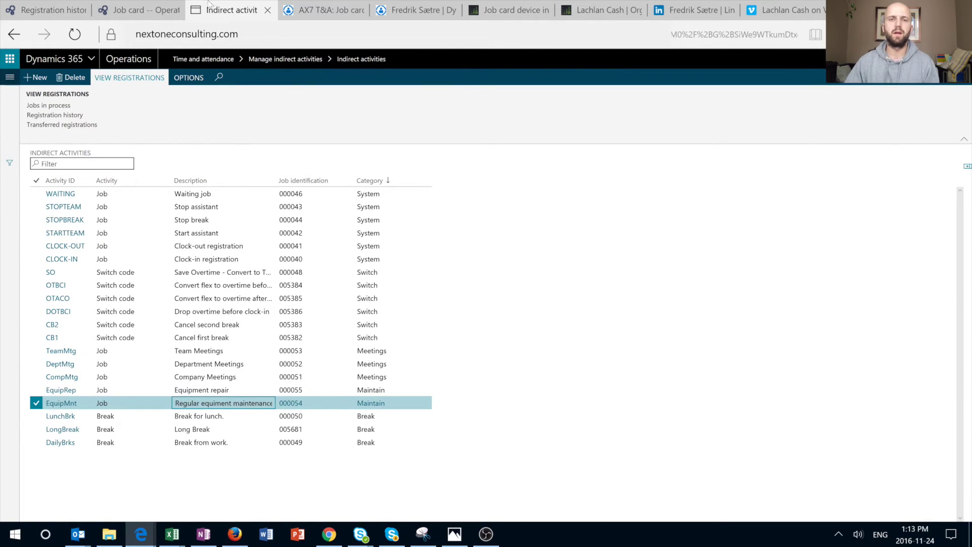
pyautogui.click(118, 7)
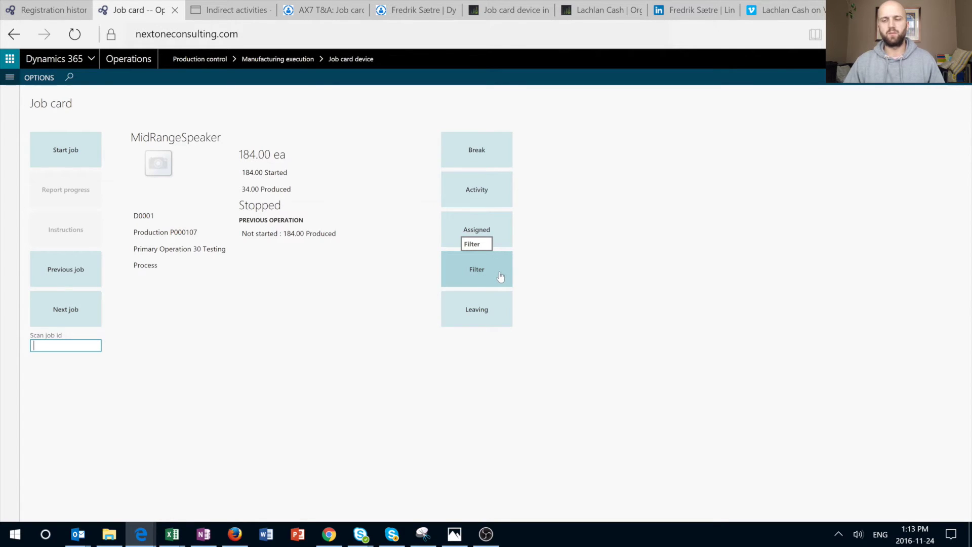
# Step: Turn off the configuration filter, filter on resource group 1110, and show the three assigned Wiring jobs
pyautogui.click(499, 273)
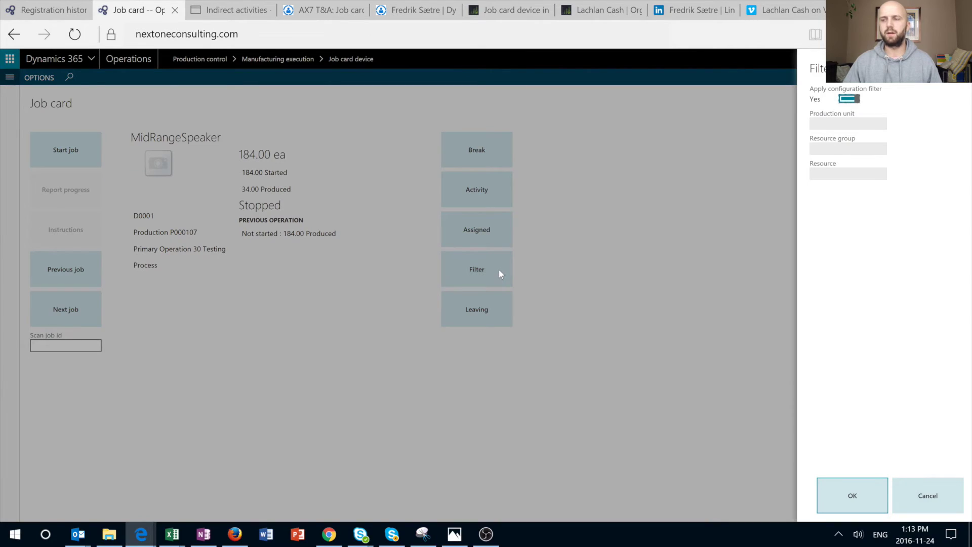
pyautogui.click(850, 101)
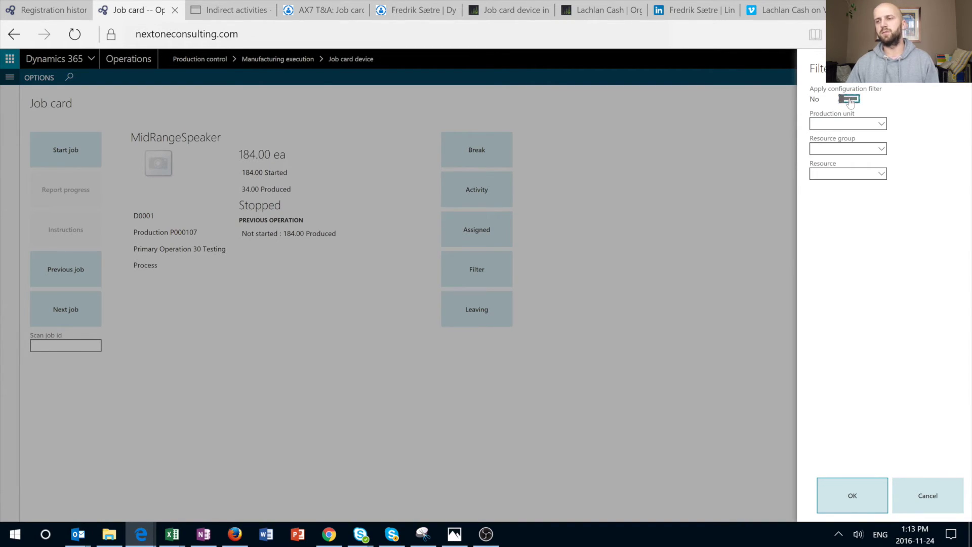
pyautogui.click(882, 150)
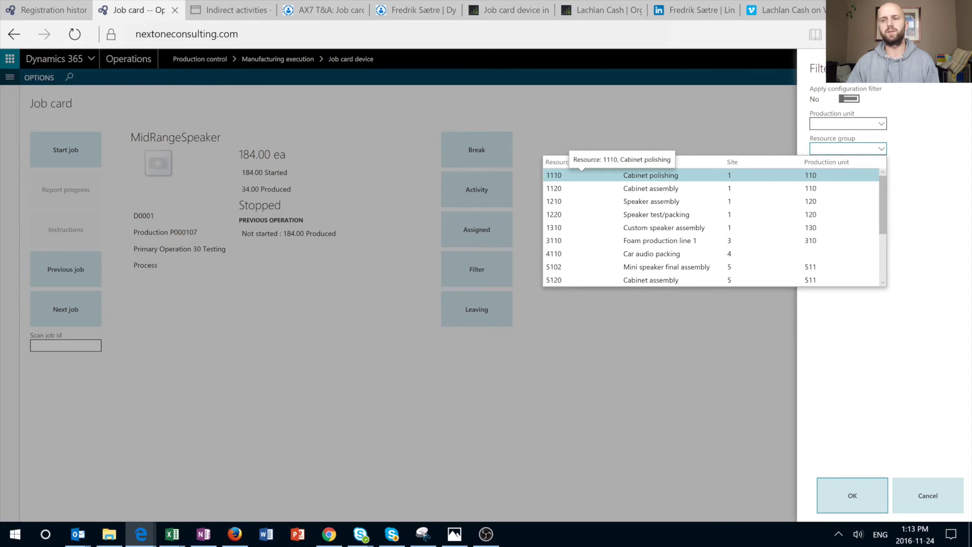
pyautogui.click(594, 175)
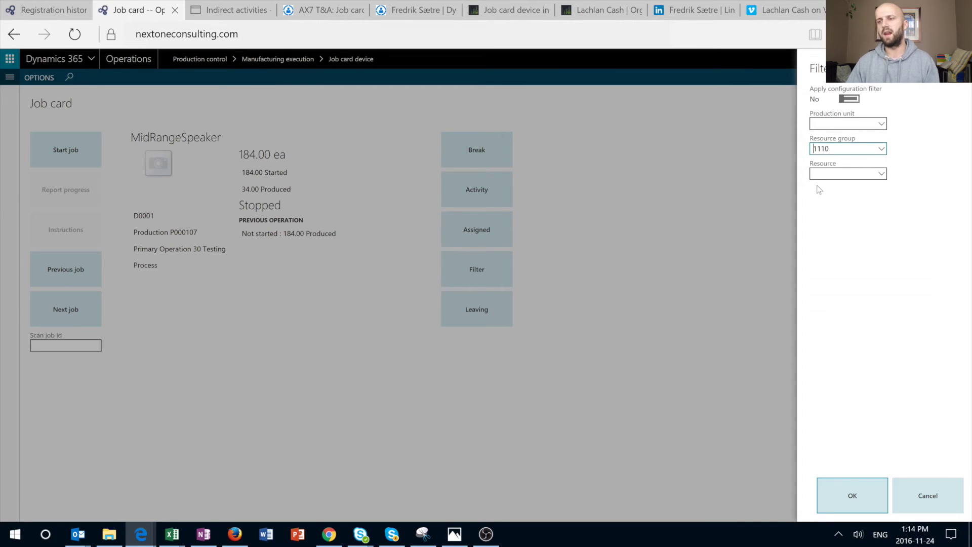
pyautogui.click(867, 498)
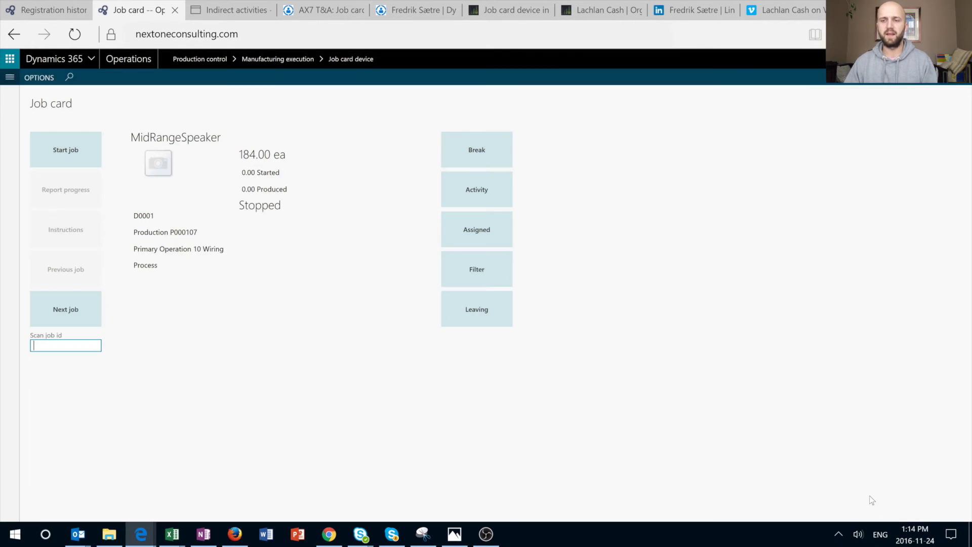
pyautogui.click(480, 234)
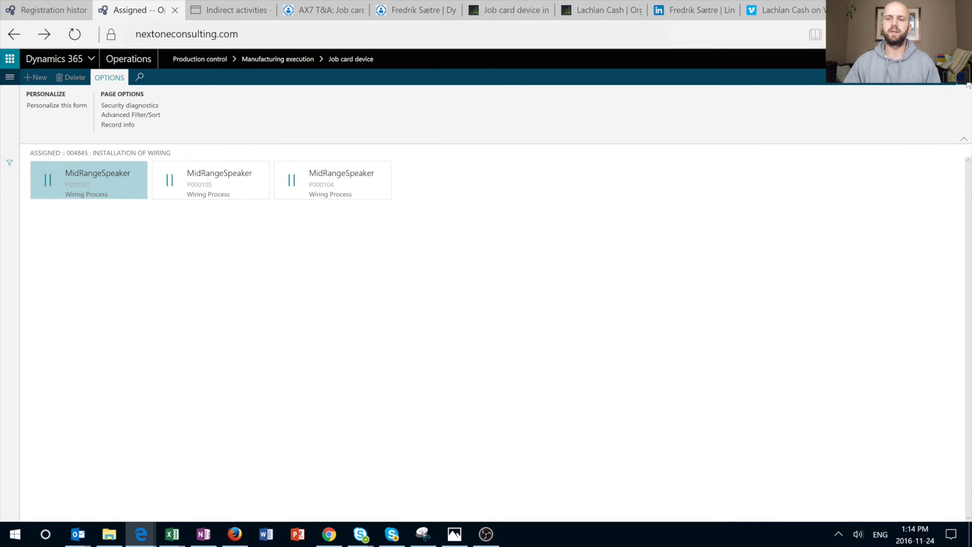
# Step: Remove the resource group 1110 filter, list all assigned jobs, and load StandardSpeaker job P000172
pyautogui.click(491, 267)
pyautogui.click(823, 149)
pyautogui.press('BackSpace')
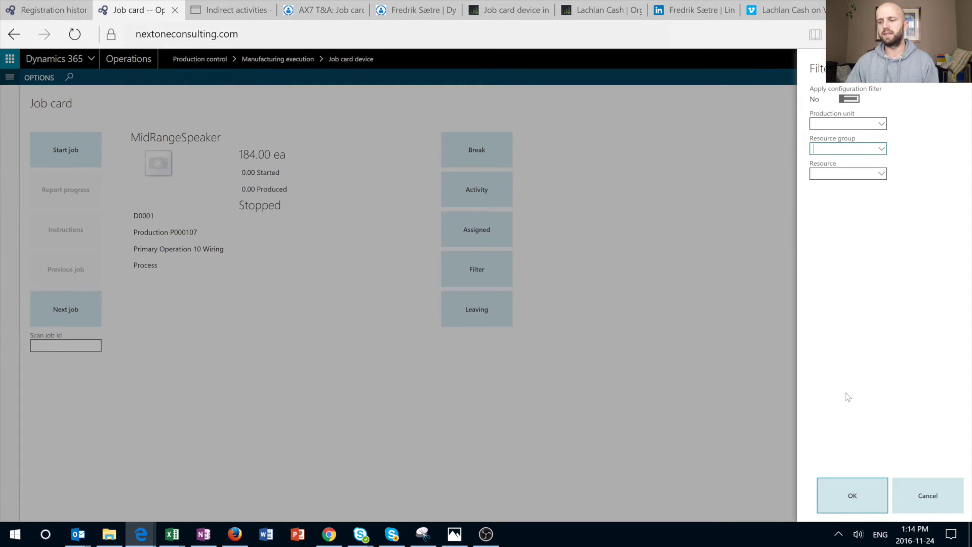
pyautogui.click(855, 495)
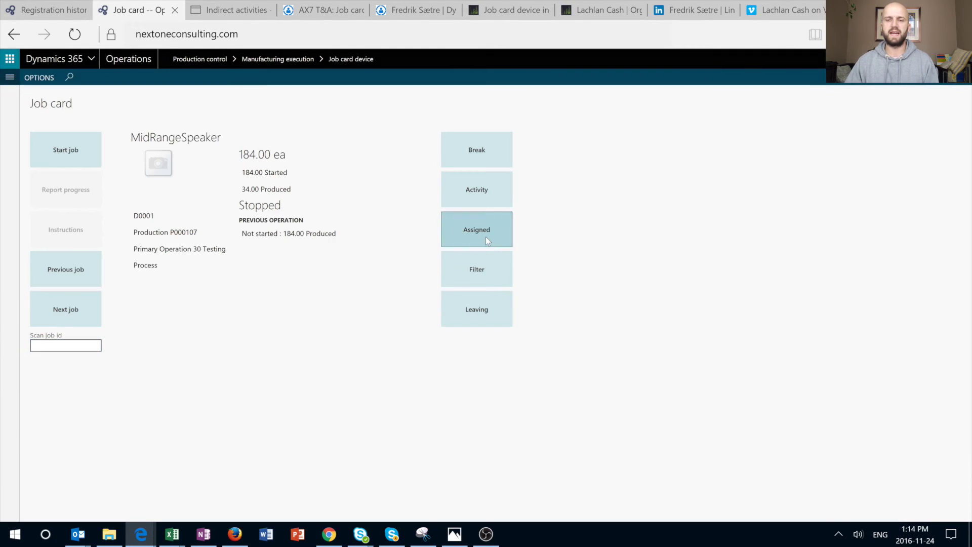
pyautogui.click(485, 236)
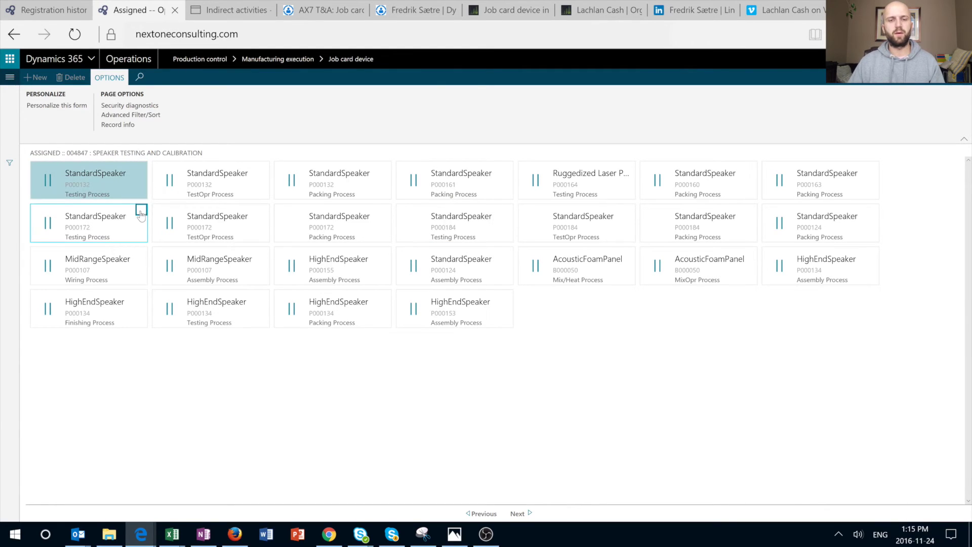
pyautogui.click(83, 228)
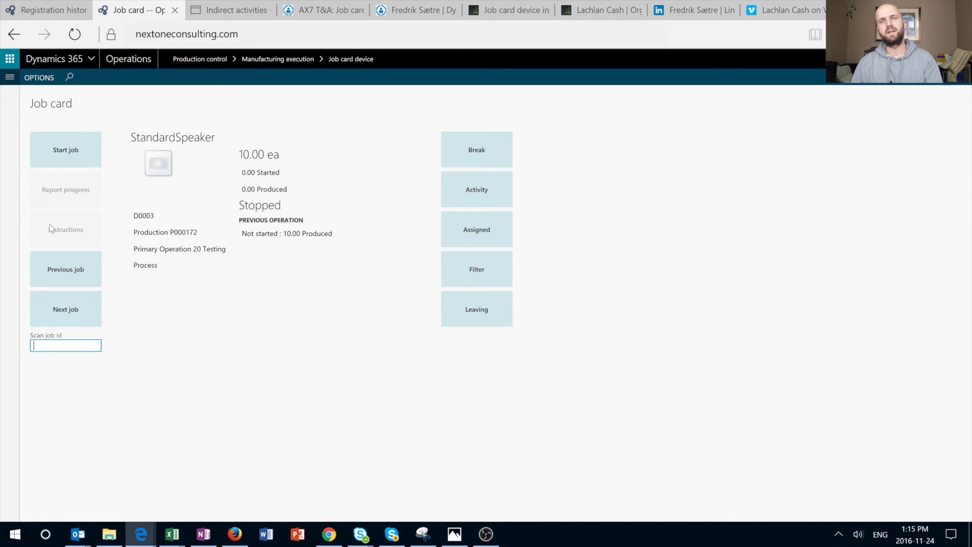
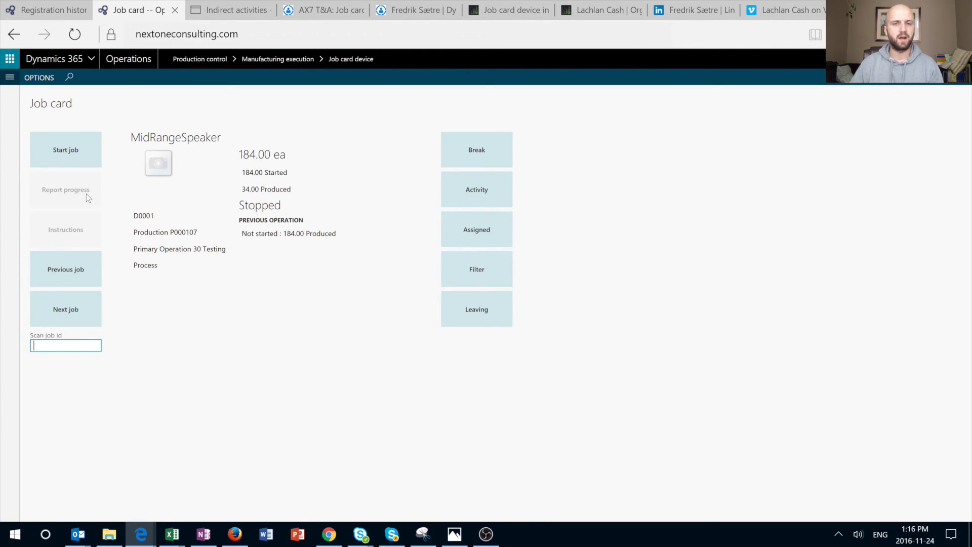
# Step: Restart job P000107 with 0.00 as the quantity to start
pyautogui.click(75, 156)
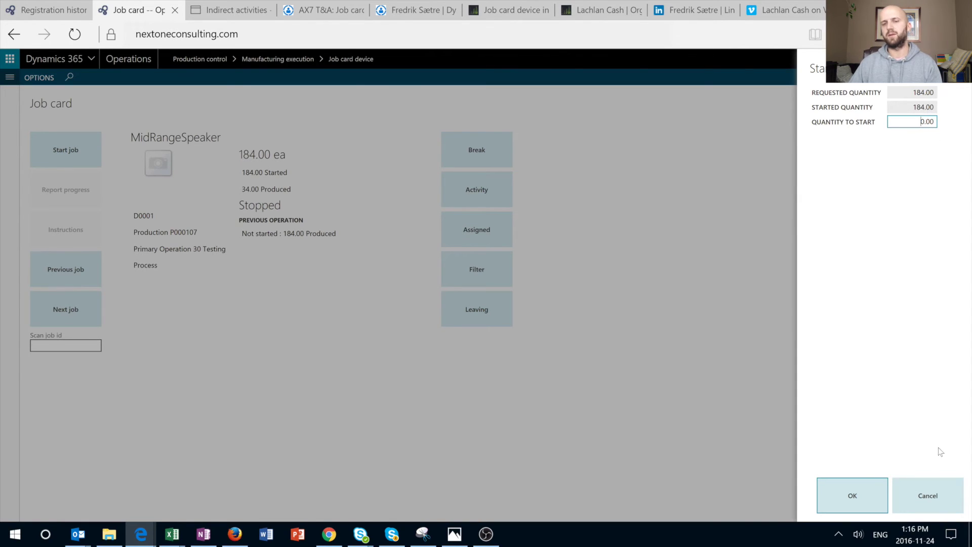
pyautogui.click(871, 492)
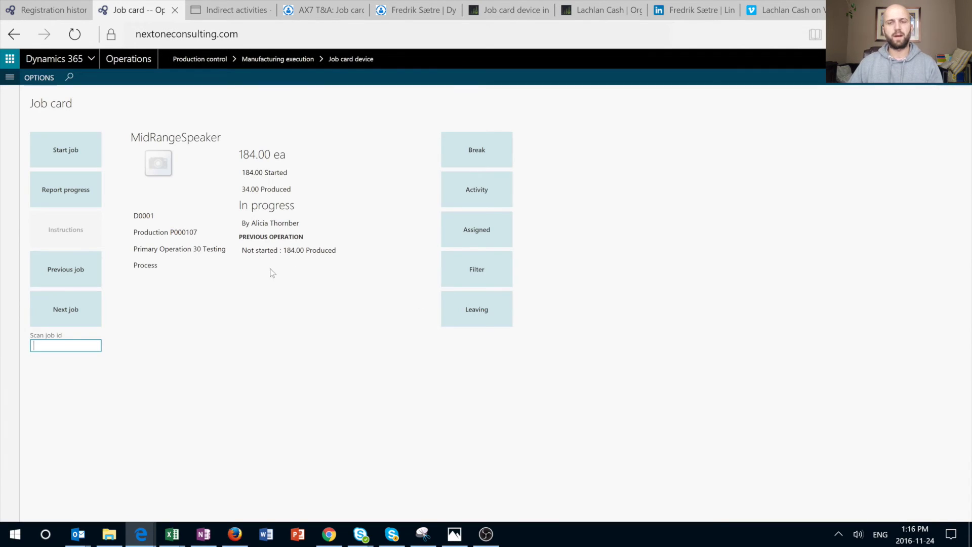
# Step: In Report progress, enter good quantity 10 and error quantity 2
pyautogui.click(80, 203)
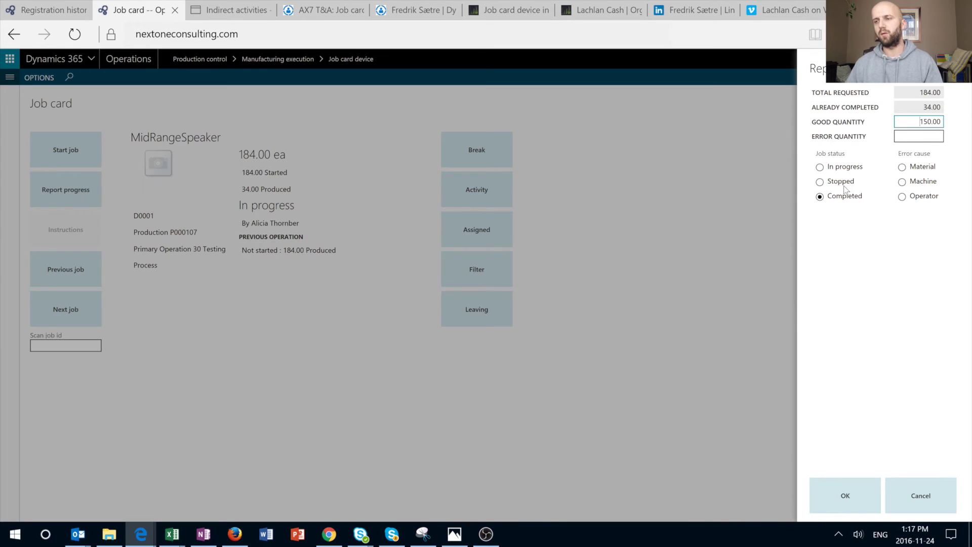
pyautogui.doubleClick(932, 122)
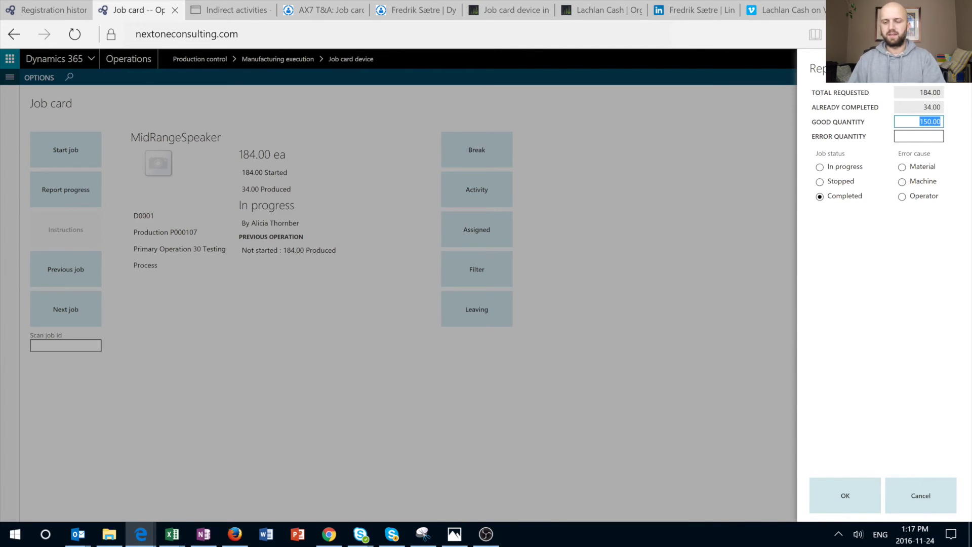
pyautogui.write('1')
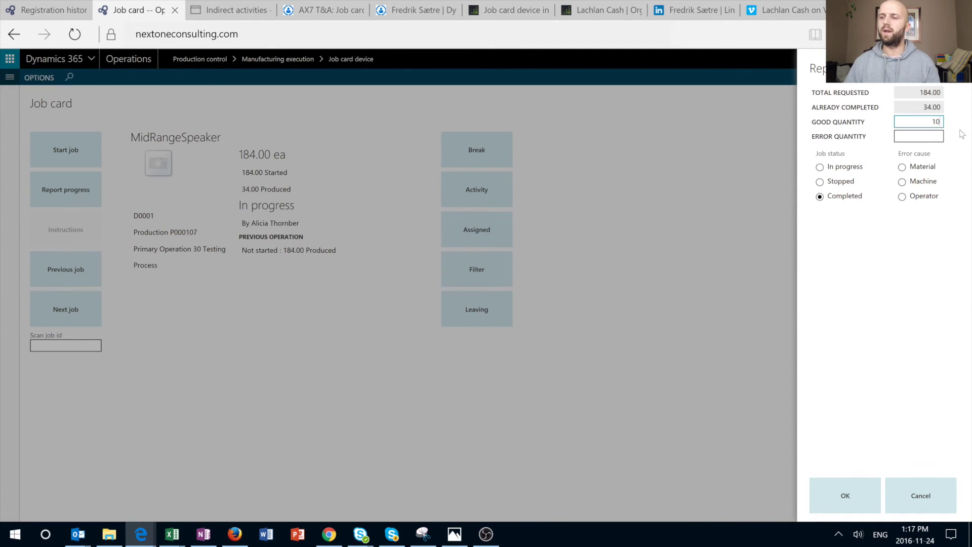
pyautogui.write('0')
pyautogui.click(934, 136)
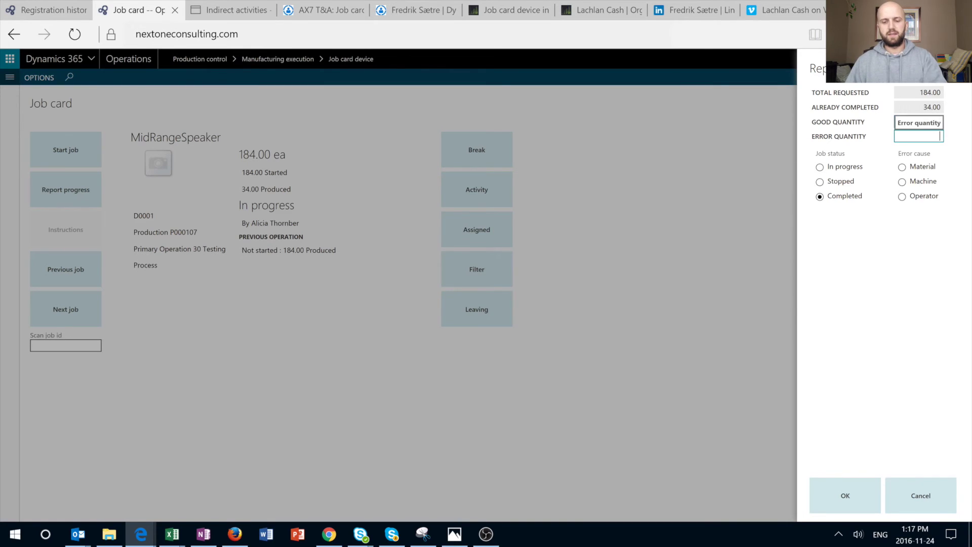
pyautogui.write('2')
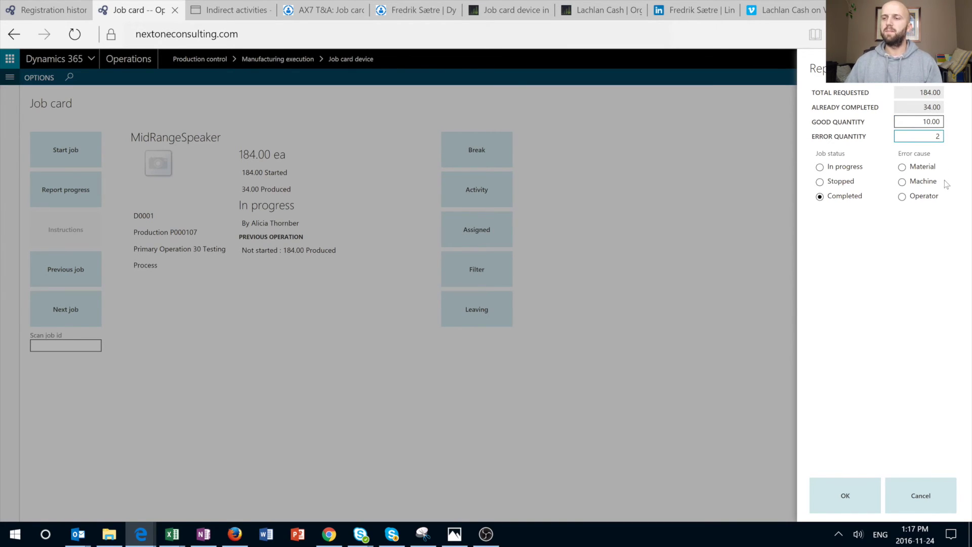
# Step: Keep job status In progress, set error cause Machine, and submit the report
pyautogui.click(841, 170)
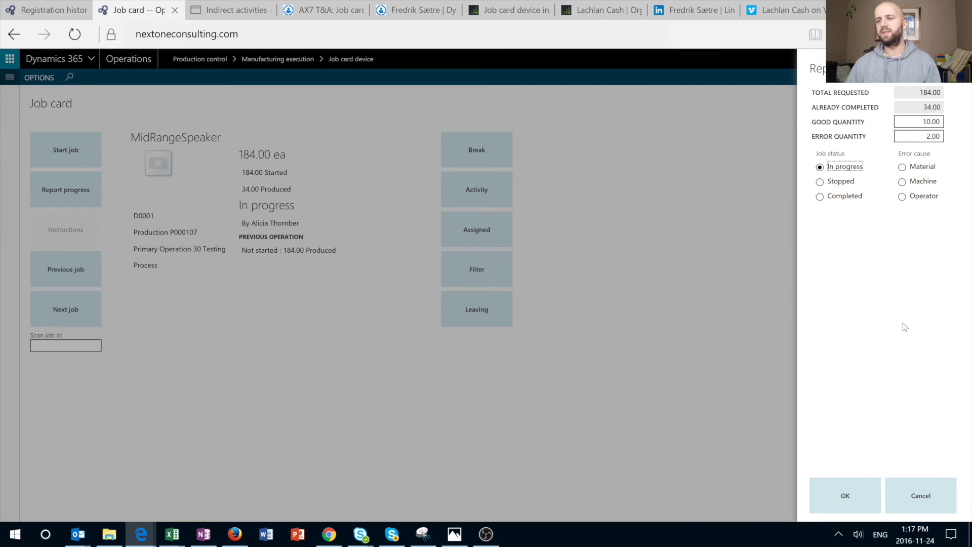
pyautogui.click(852, 197)
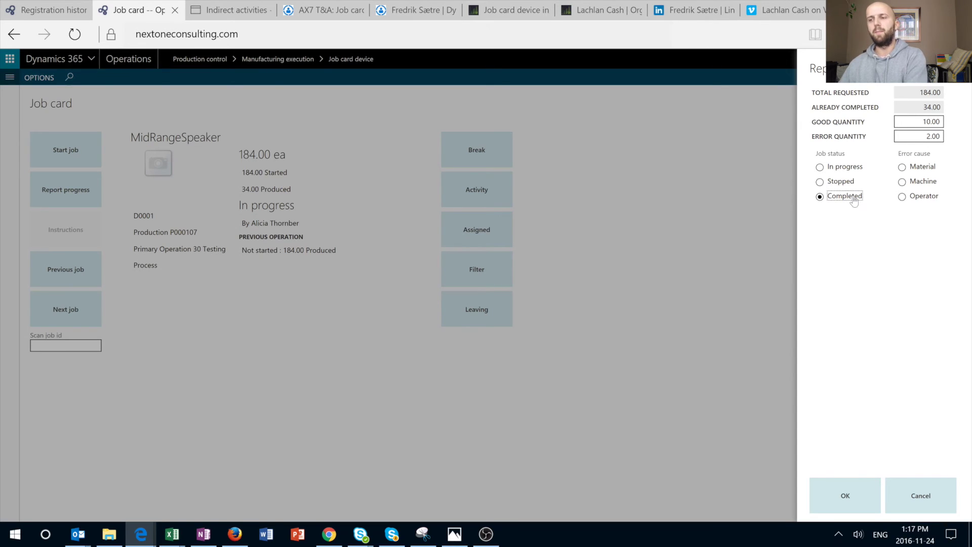
pyautogui.click(842, 170)
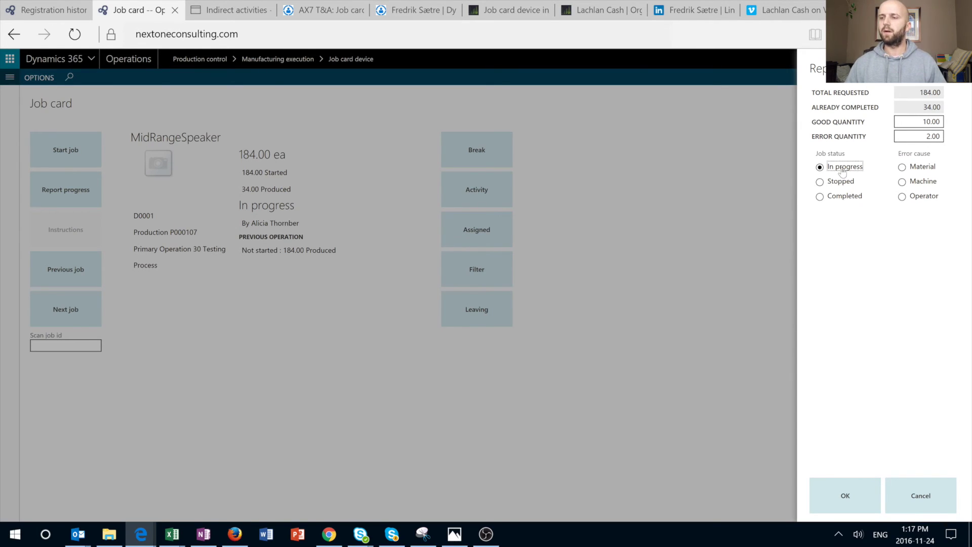
pyautogui.click(921, 188)
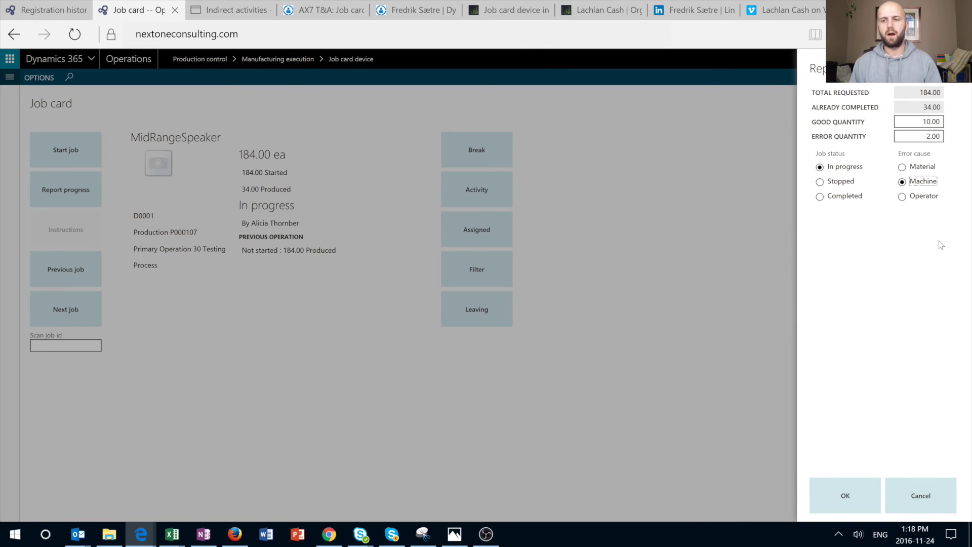
pyautogui.click(845, 496)
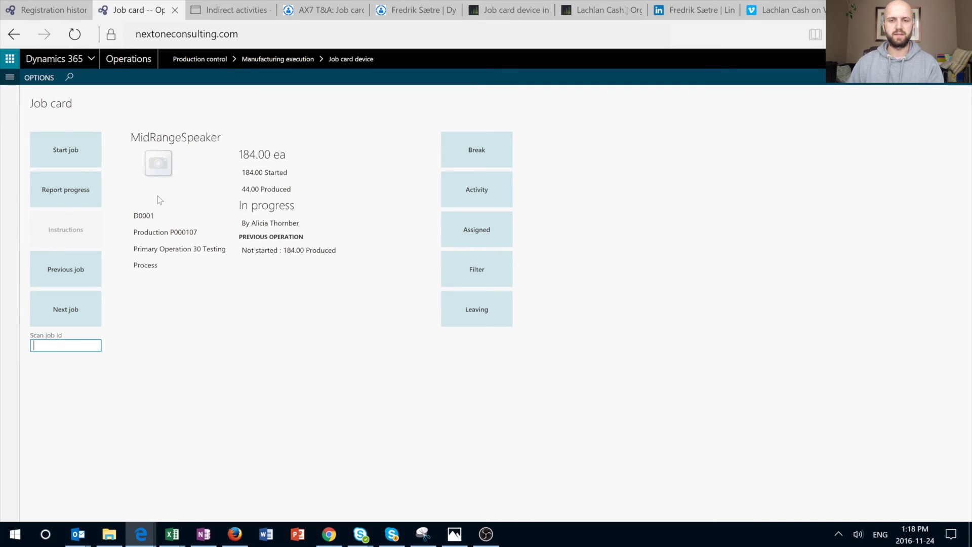
# Step: Copy P000107, open all its journals from All production orders, and open journal 01104
pyautogui.click(157, 232)
pyautogui.moveTo(198, 232); pyautogui.dragTo(171, 232)
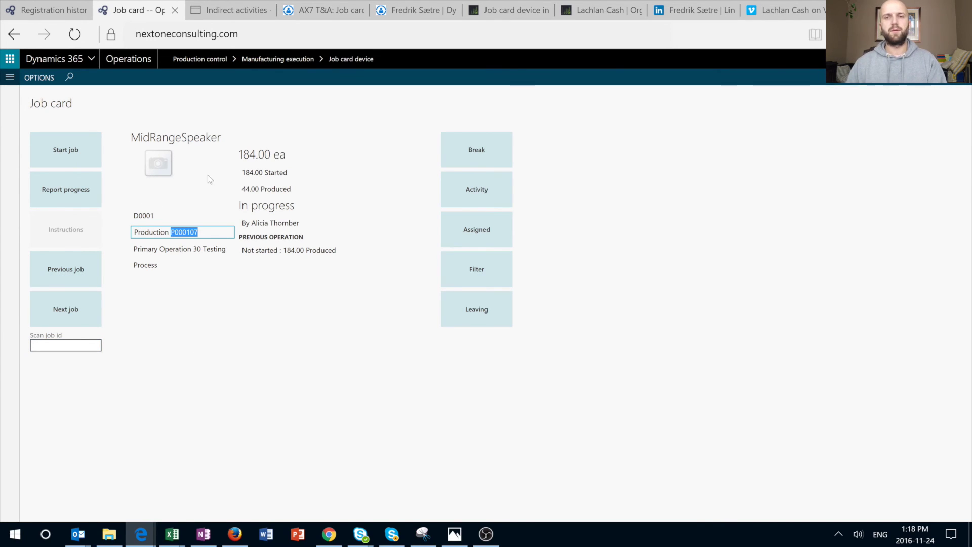
pyautogui.click(224, 19)
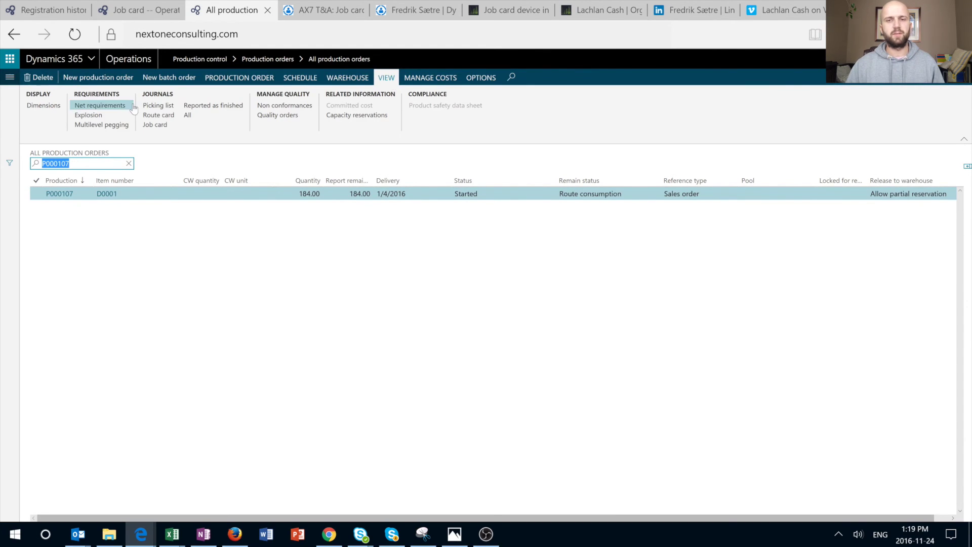
pyautogui.click(192, 118)
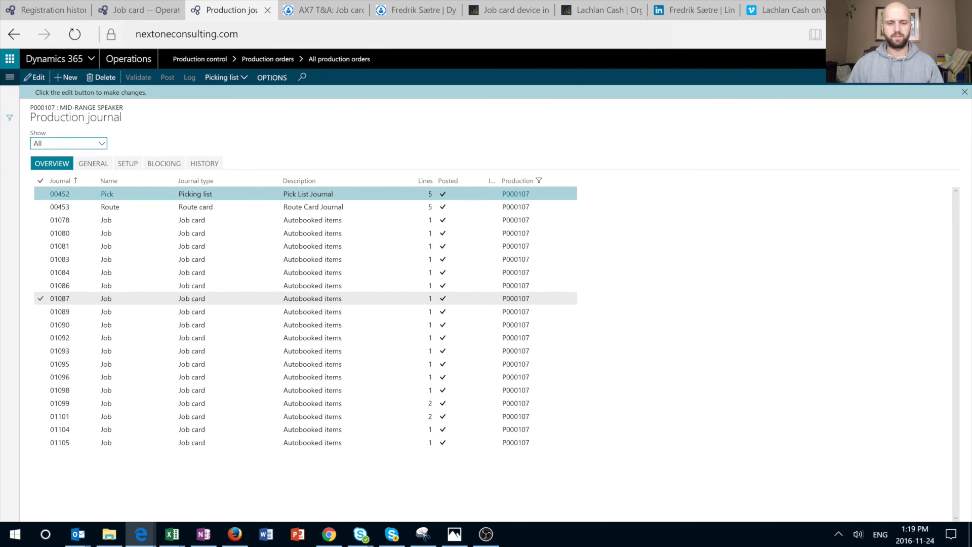
pyautogui.click(77, 431)
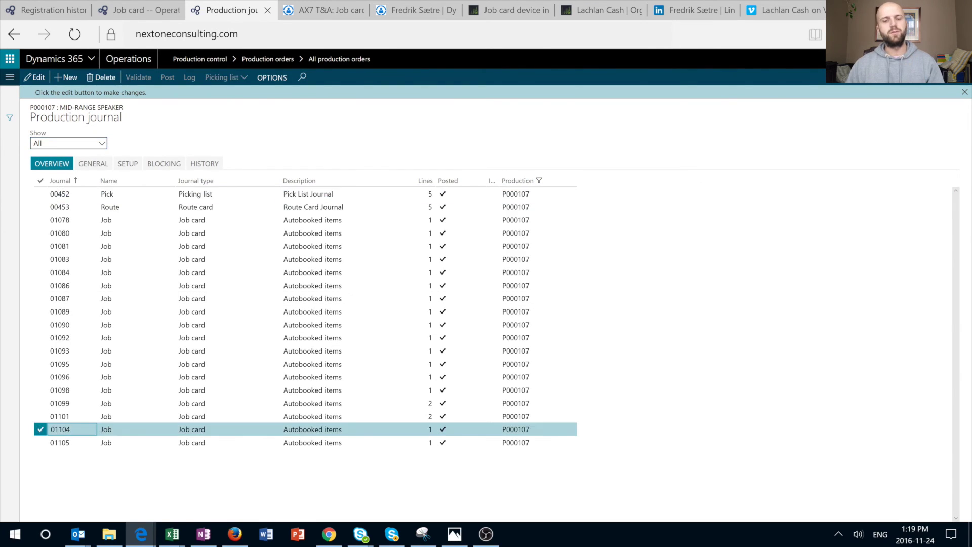
pyautogui.click(62, 433)
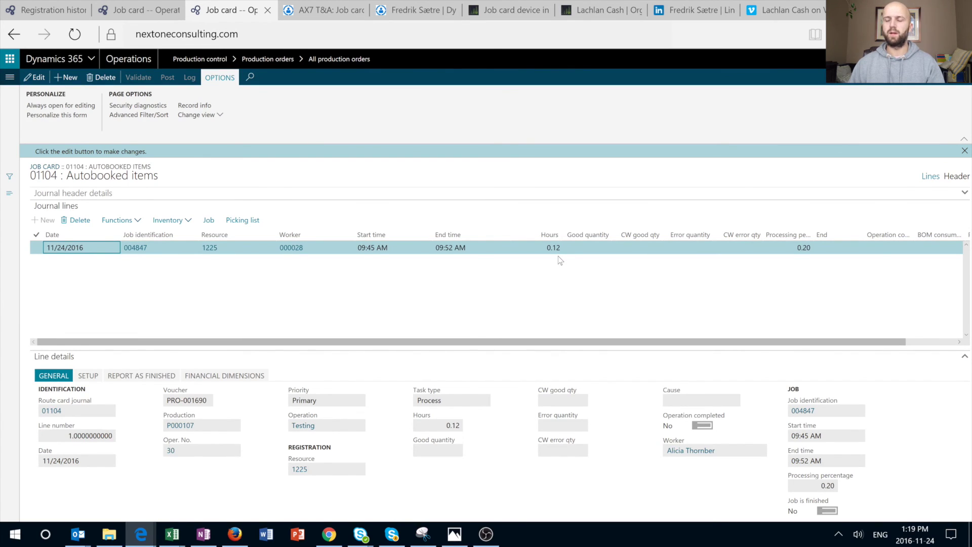
# Step: Review journal 01105's lines: 10.00 good and 2.00 error units with Machine cause
pyautogui.hotkey('ctrl', 'Down')
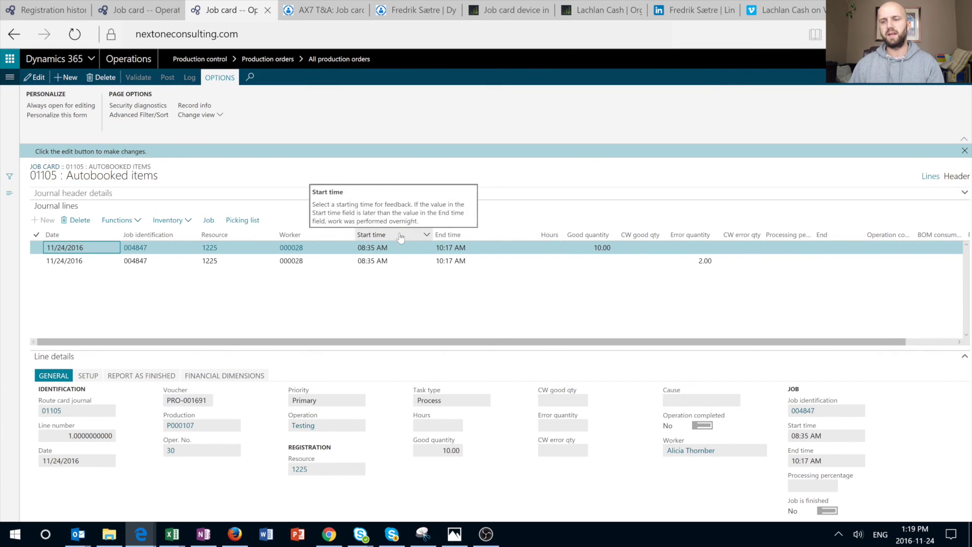
pyautogui.click(593, 247)
pyautogui.click(653, 260)
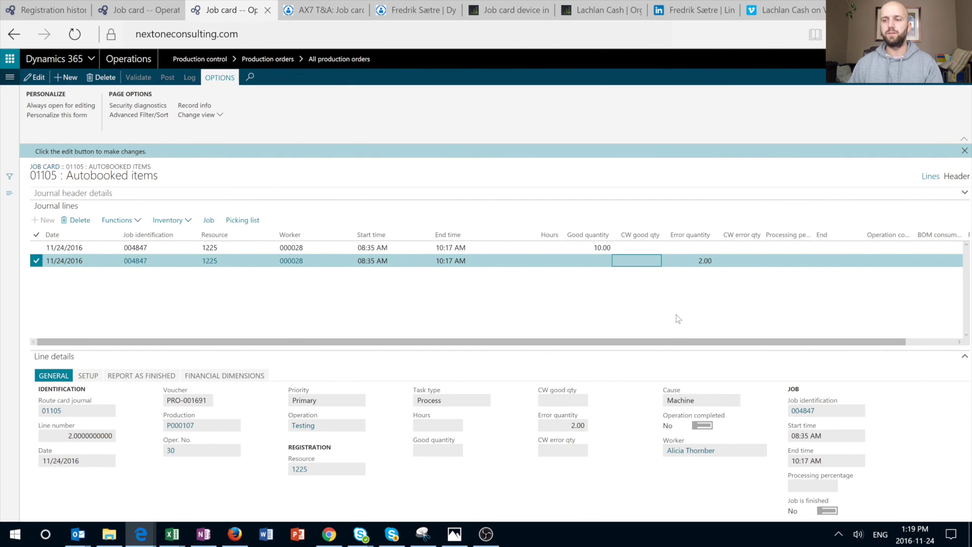
pyautogui.press('Tab')
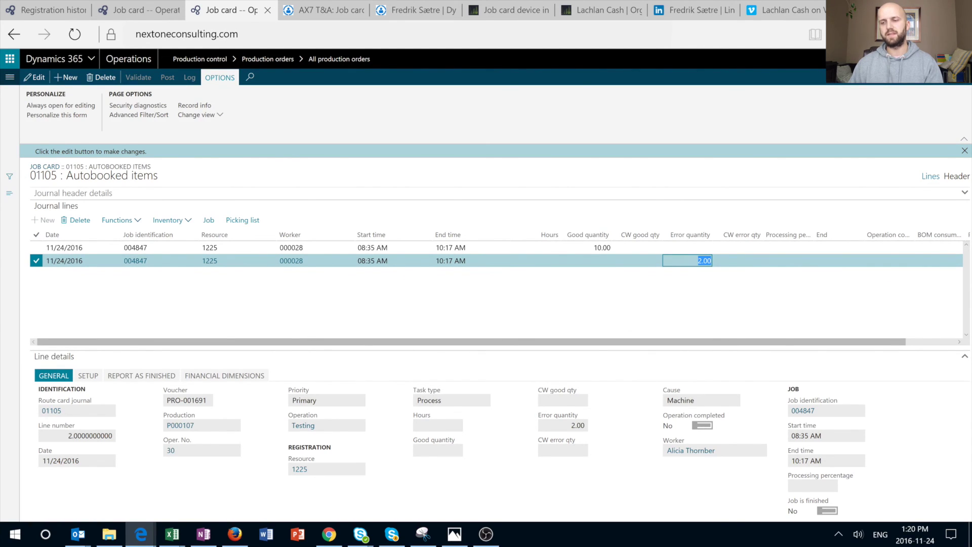
pyautogui.click(688, 400)
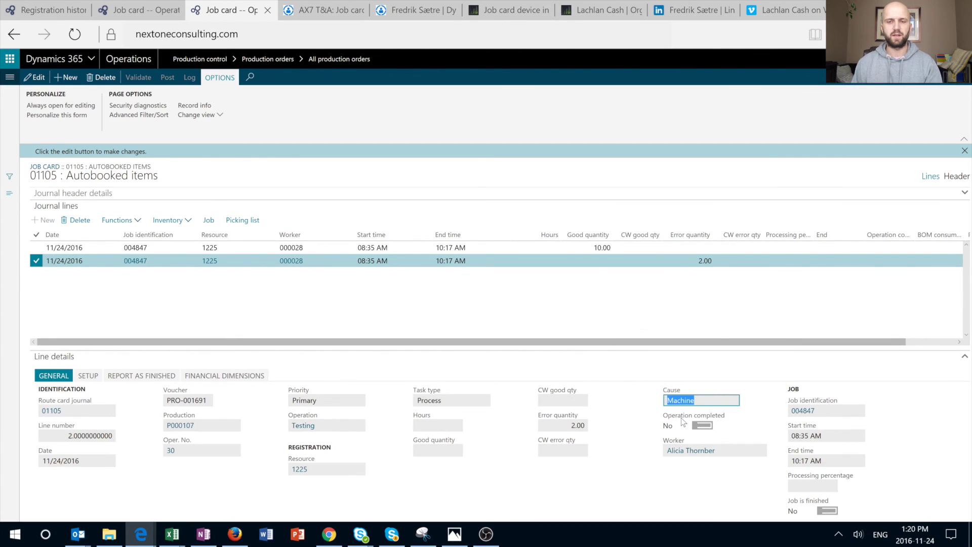
pyautogui.moveTo(683, 421)
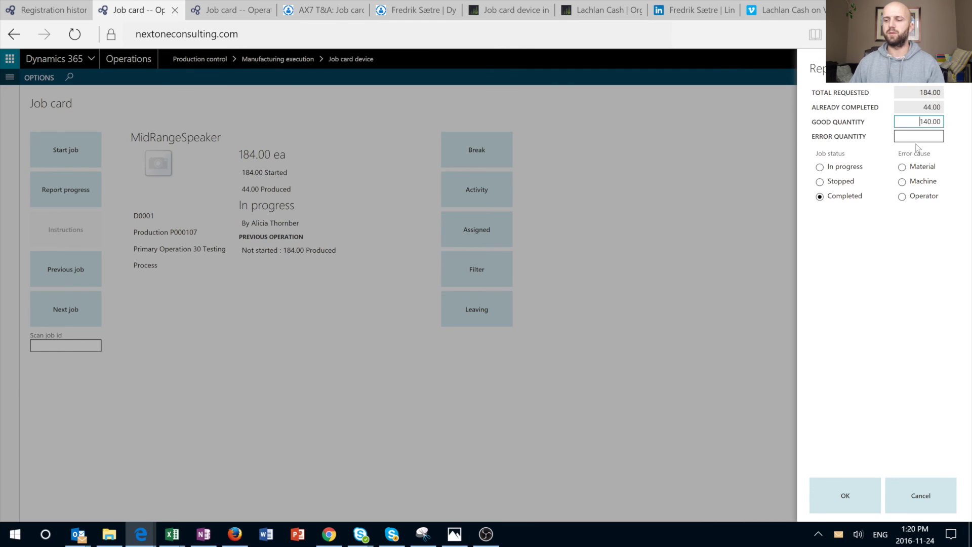
# Step: Submit the final 140 good units and verify the job shows Completed
pyautogui.click(847, 490)
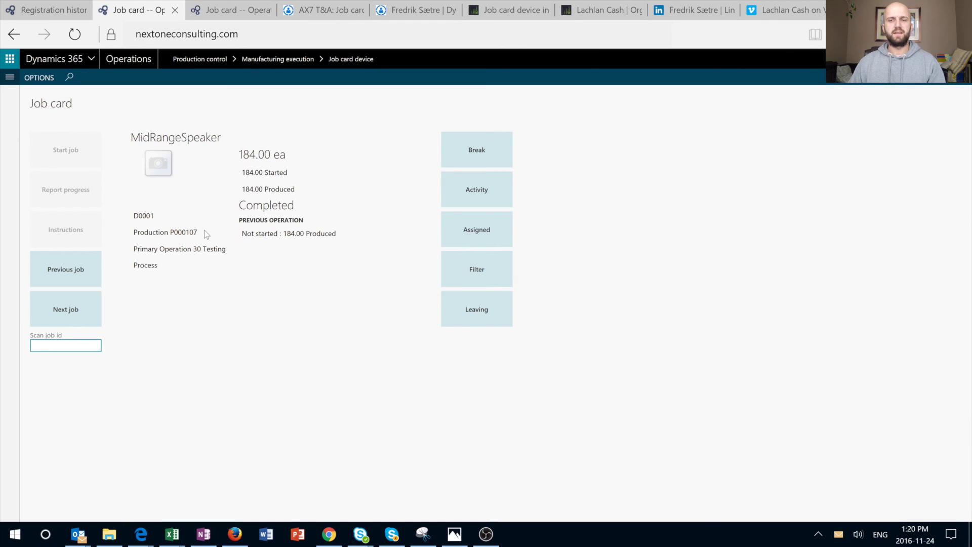
pyautogui.moveTo(253, 205)
pyautogui.mouseDown()
pyautogui.moveTo(294, 205)
pyautogui.moveTo(239, 205)
pyautogui.mouseUp()
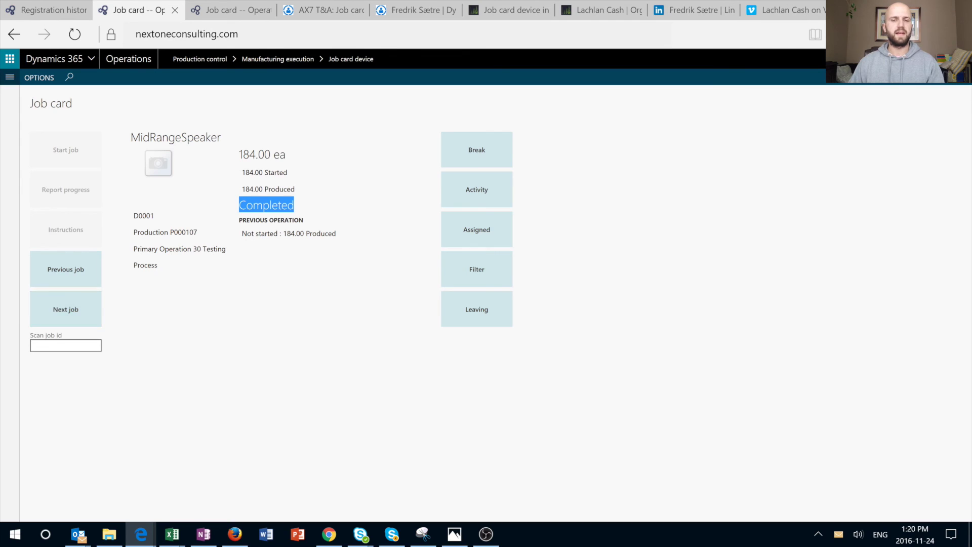
pyautogui.click(66, 346)
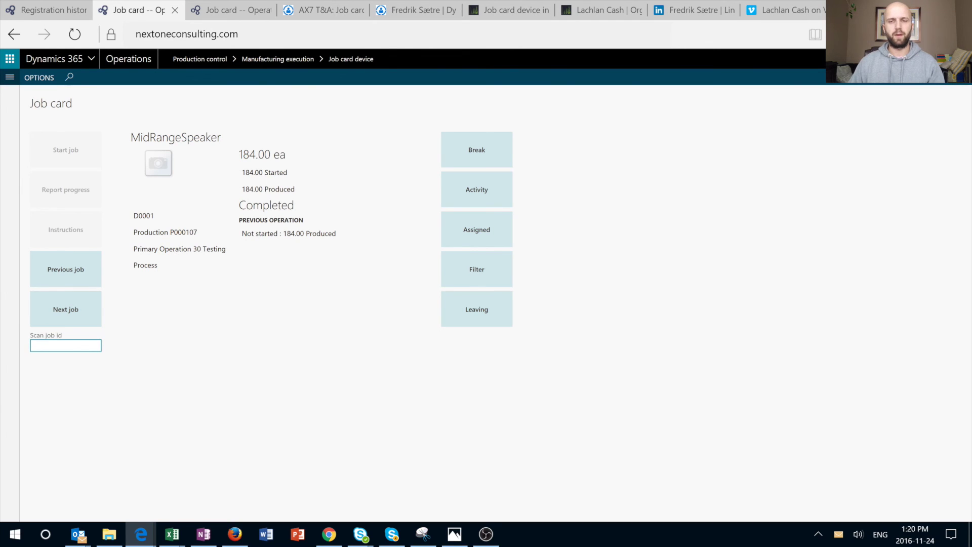